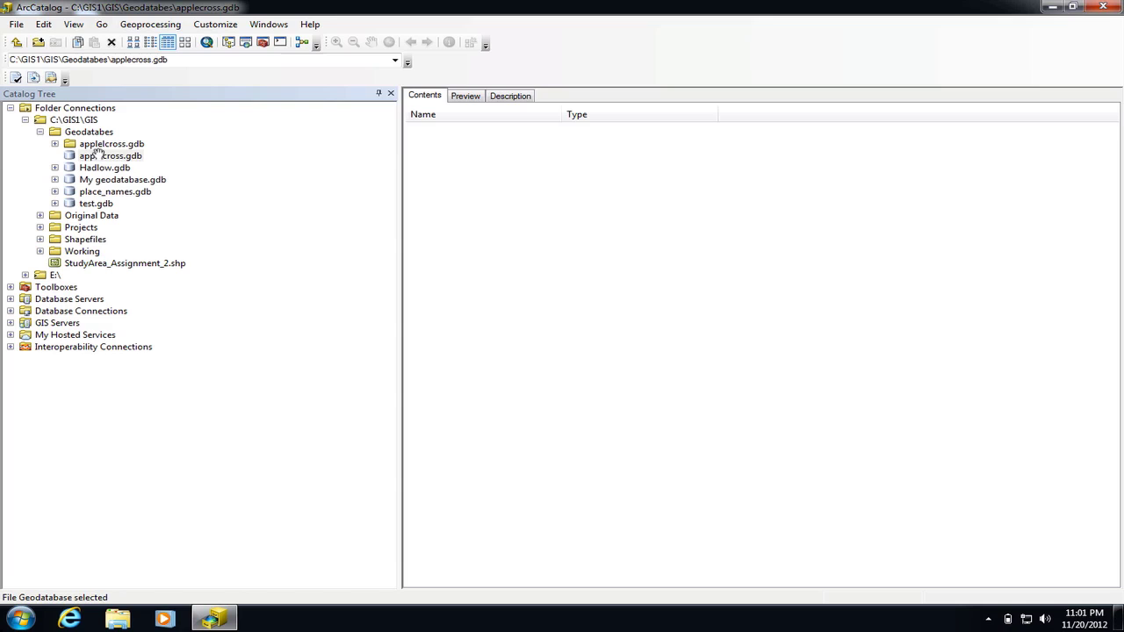
# Step: Select the applecross.gdb file geodatabase in the Catalog Tree
pyautogui.click(98, 154)
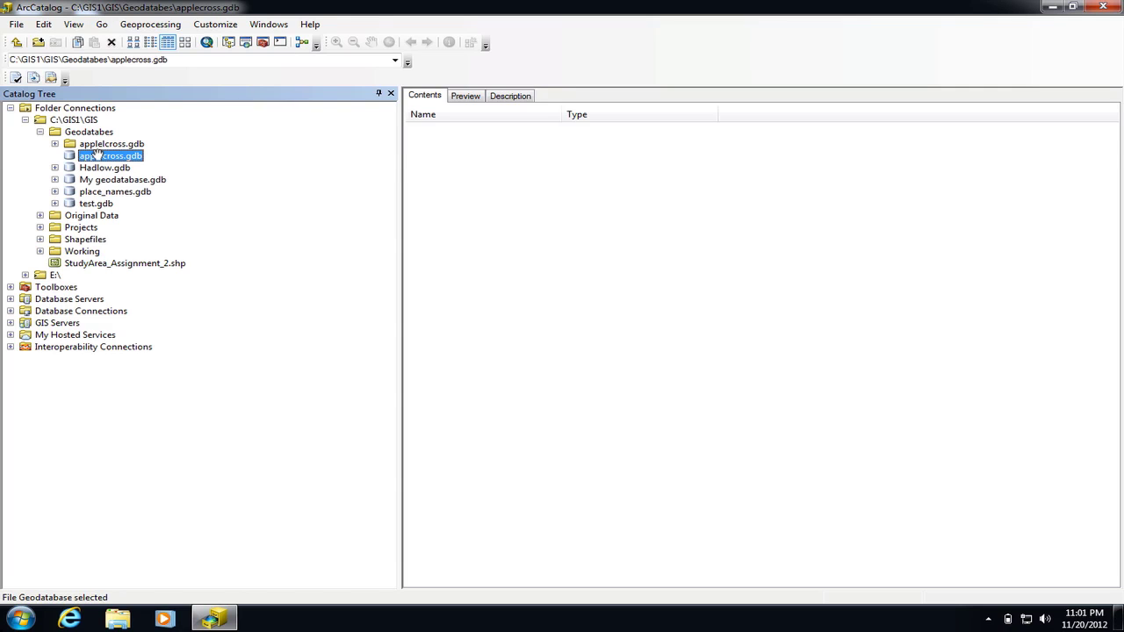
# Step: Begin a New Raster Dataset in applecross.gdb named apple_topo with 32_BIT_UNSIGNED pixels
pyautogui.rightClick(98, 154)
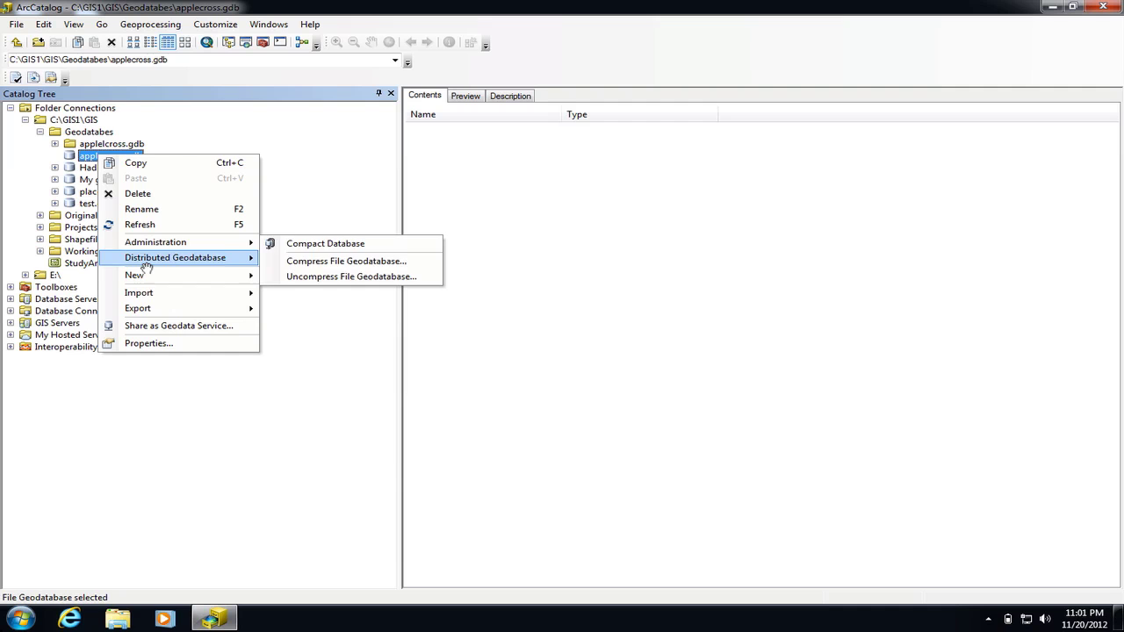
pyautogui.moveTo(146, 272)
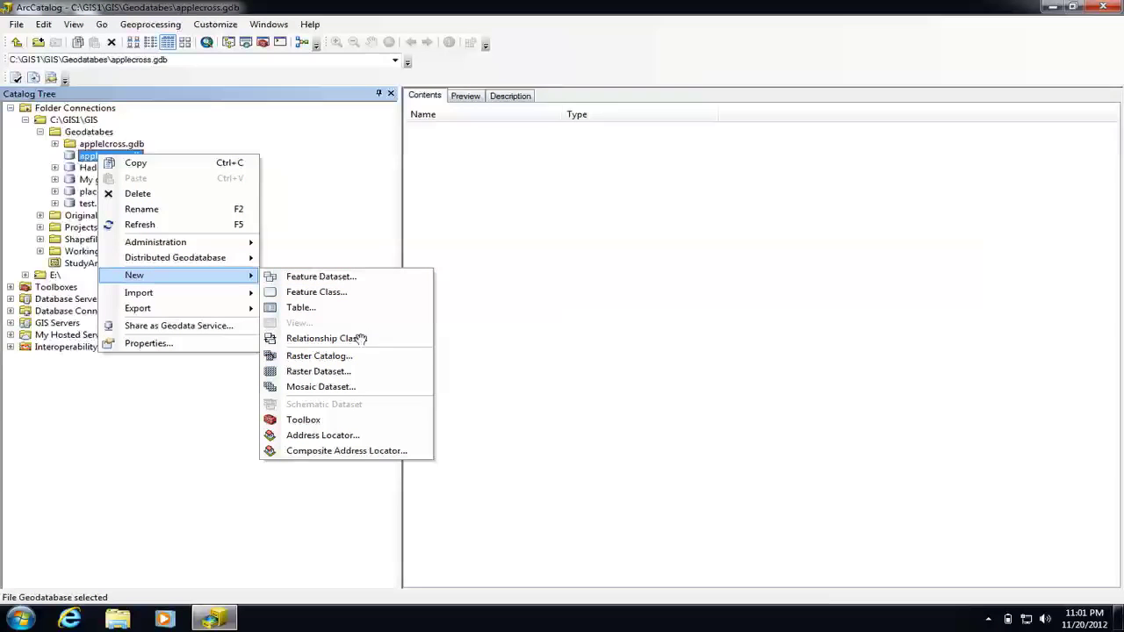
pyautogui.click(316, 371)
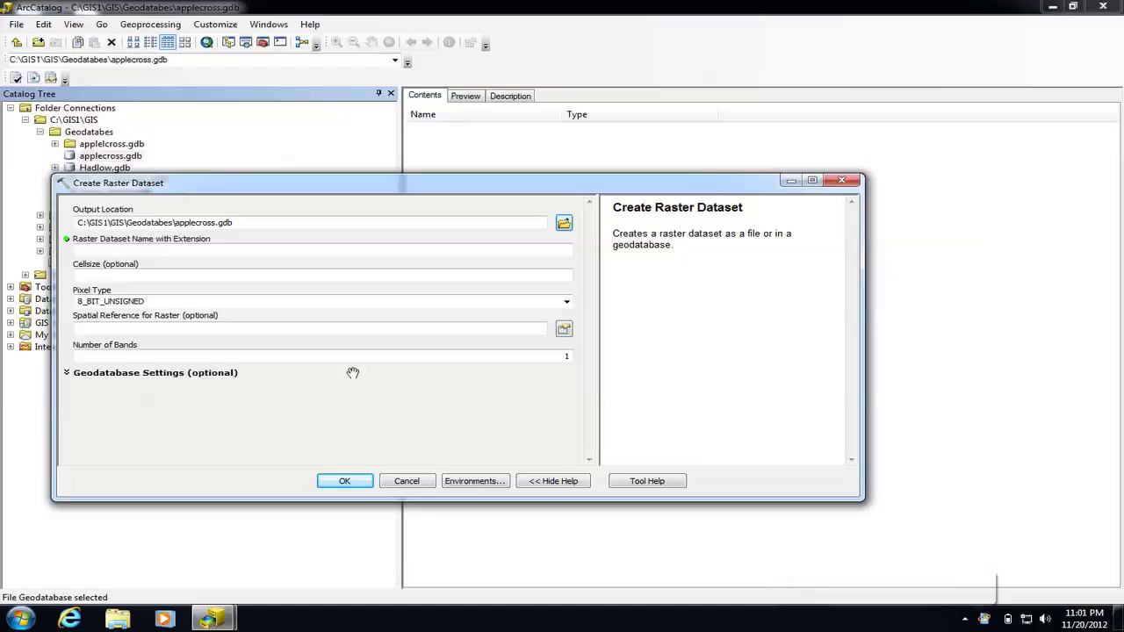
pyautogui.click(239, 250)
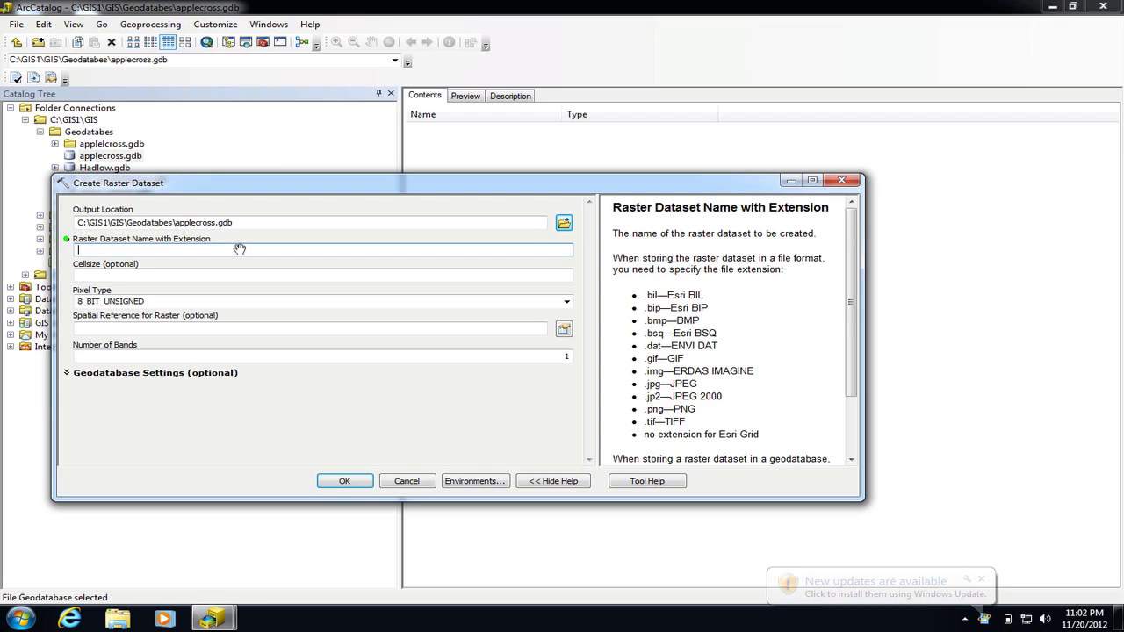
pyautogui.write('apple_')
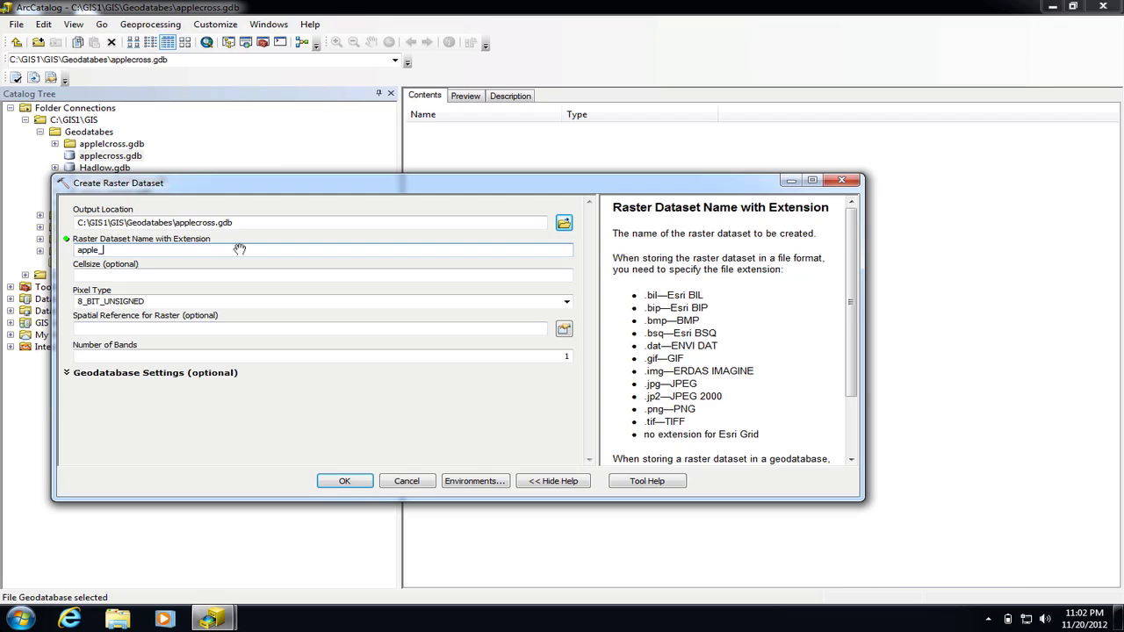
pyautogui.write('topo')
pyautogui.click(563, 300)
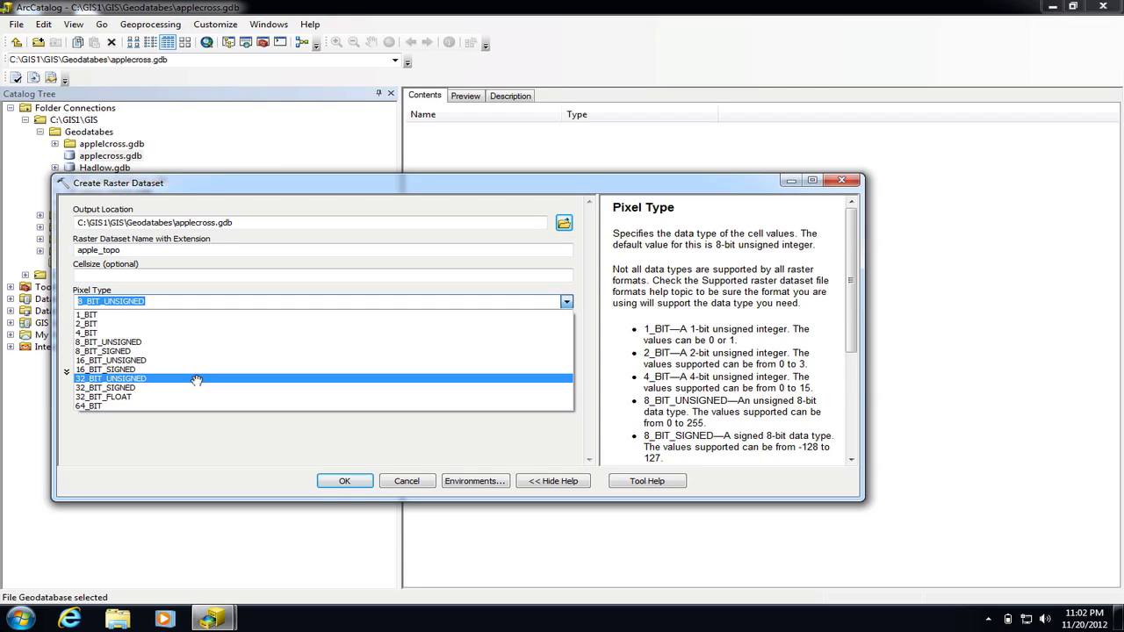
pyautogui.click(196, 379)
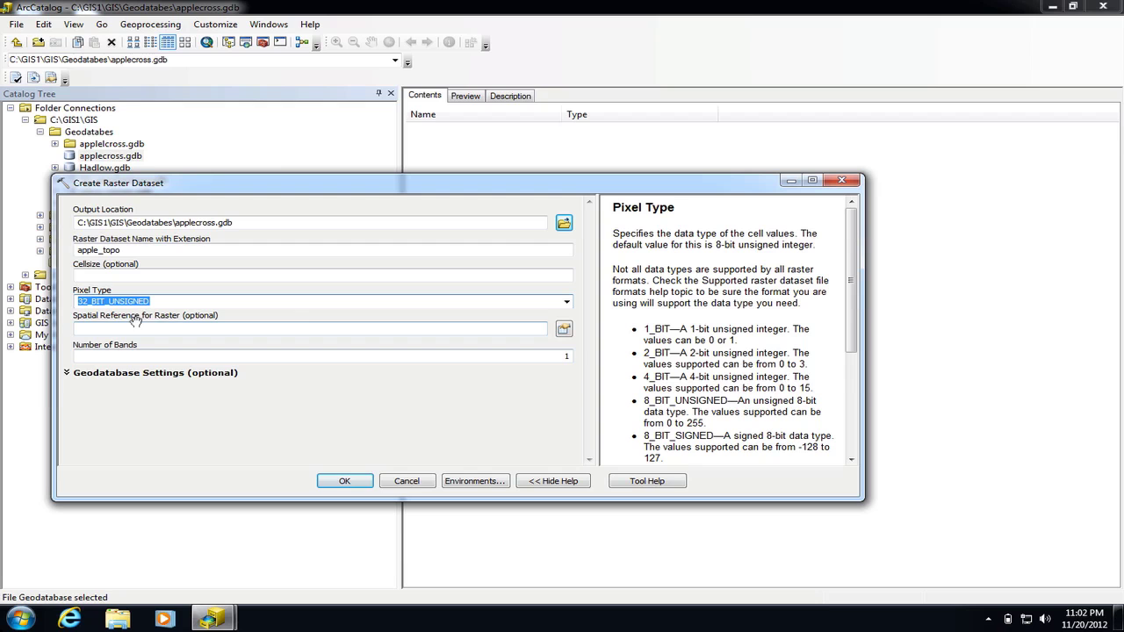
pyautogui.click(559, 329)
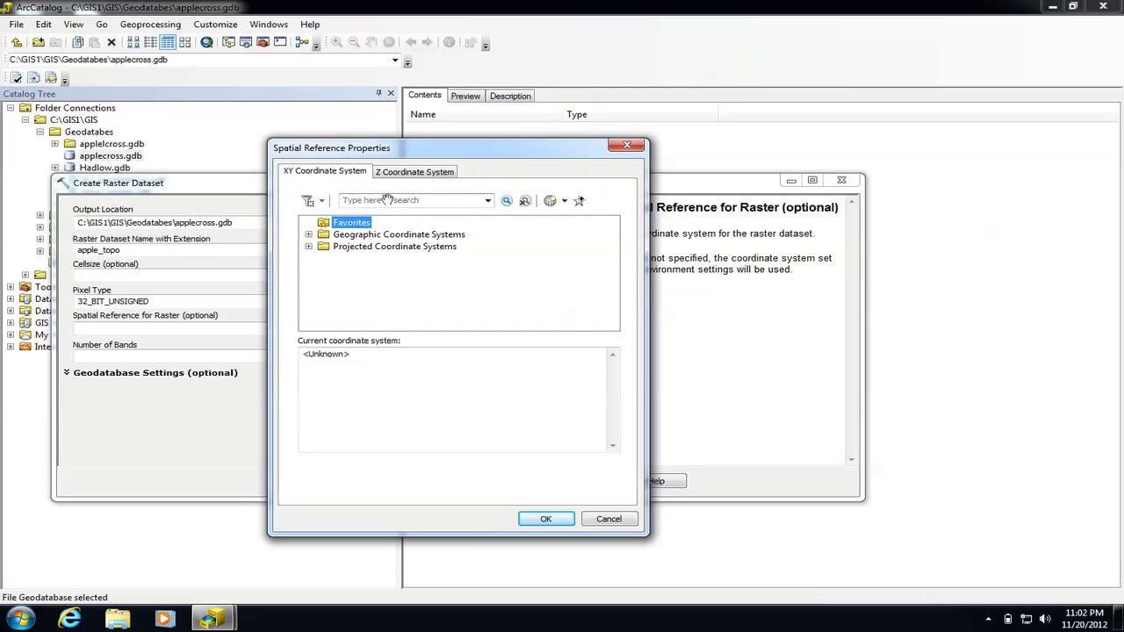
# Step: Assign British National Grid as the spatial reference and create the apple_topo raster
pyautogui.click(386, 201)
pyautogui.write('briti')
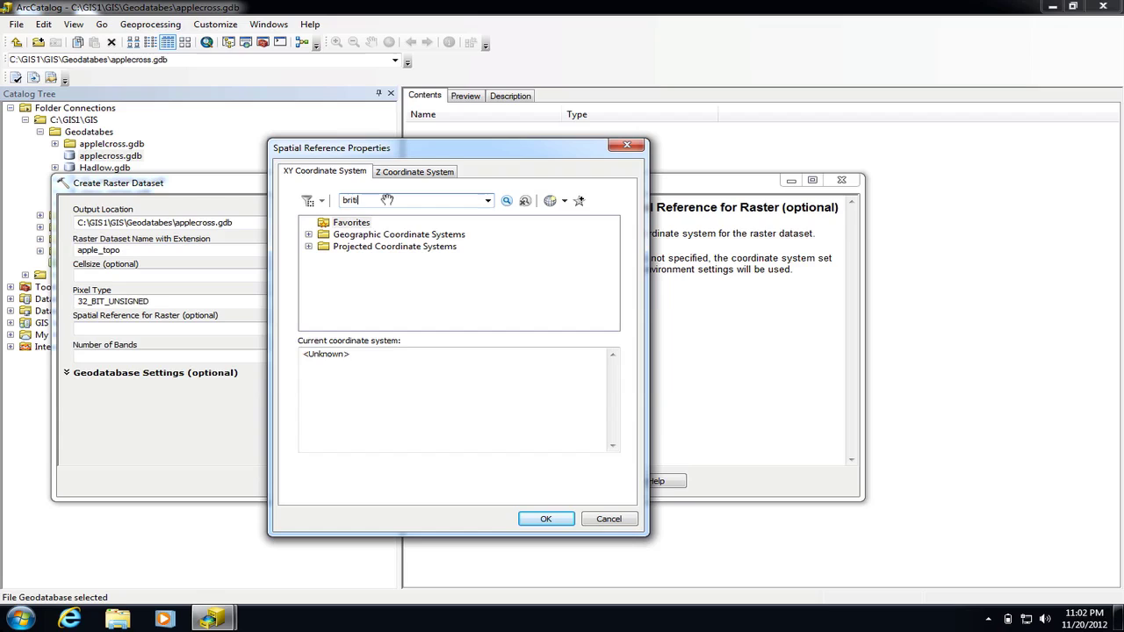
pyautogui.write('sh')
pyautogui.press('Return')
pyautogui.click(323, 235)
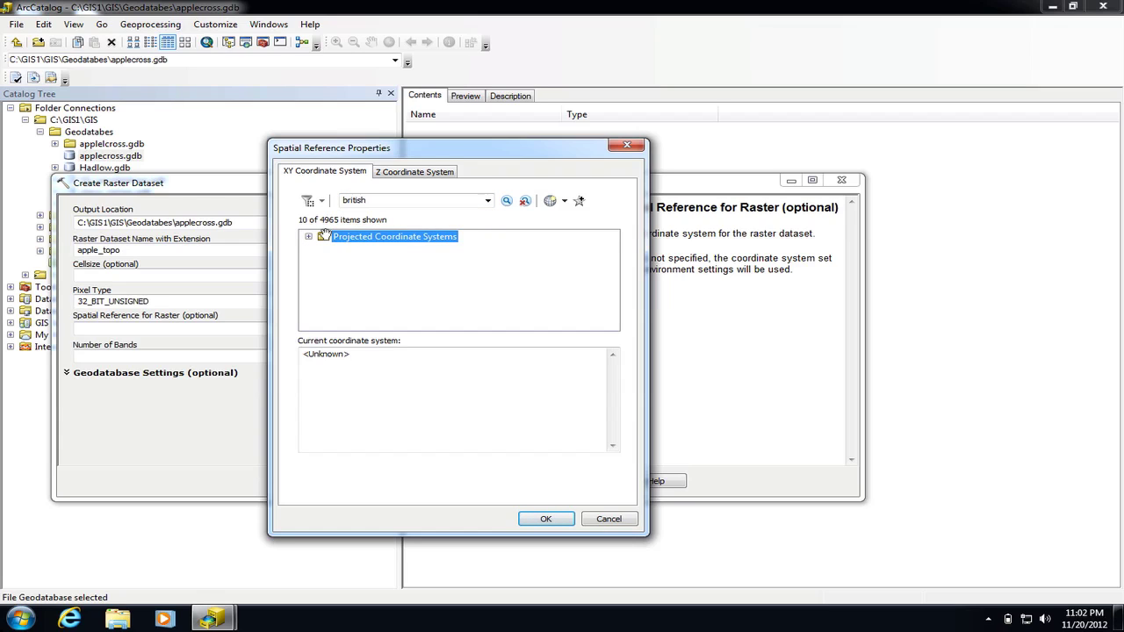
pyautogui.doubleClick(323, 235)
pyautogui.doubleClick(343, 249)
pyautogui.doubleClick(368, 261)
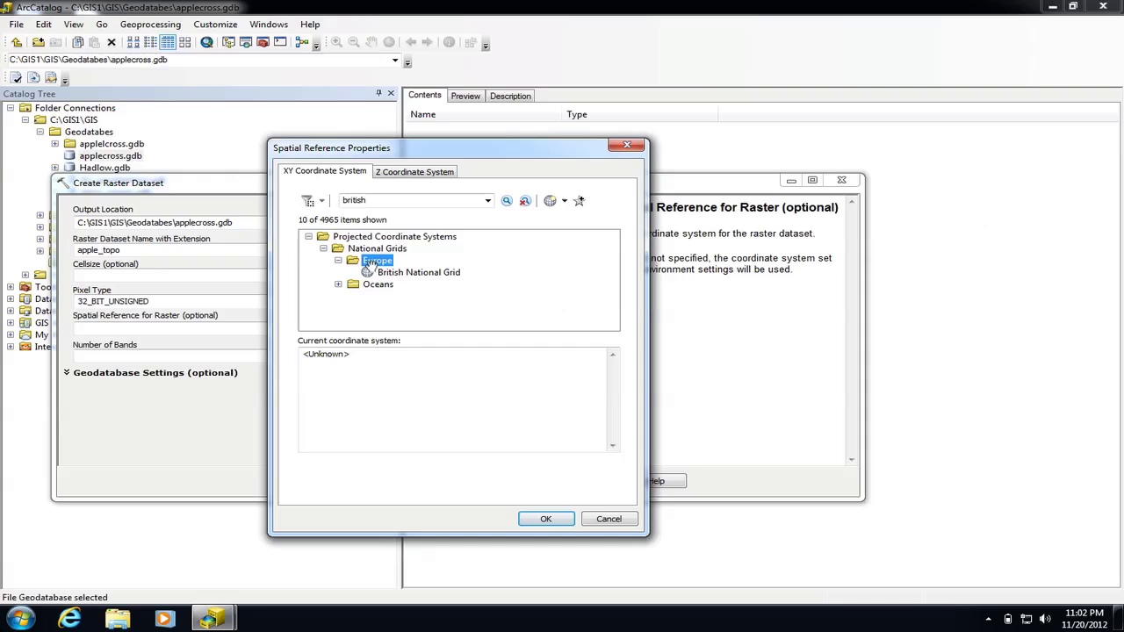
pyautogui.click(369, 272)
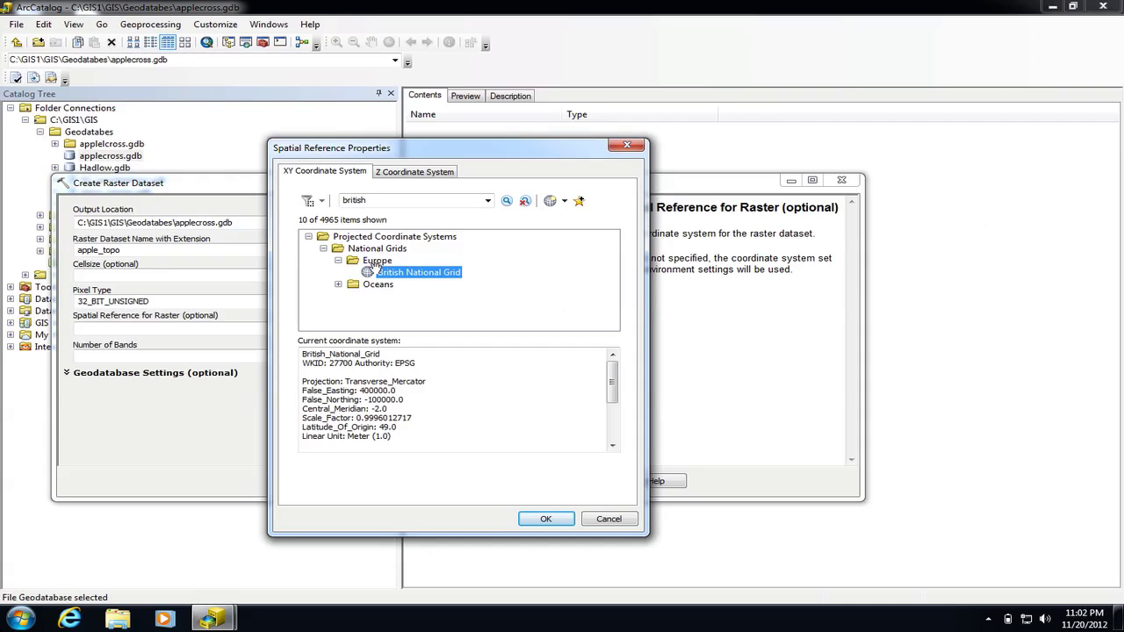
pyautogui.click(541, 518)
pyautogui.click(355, 481)
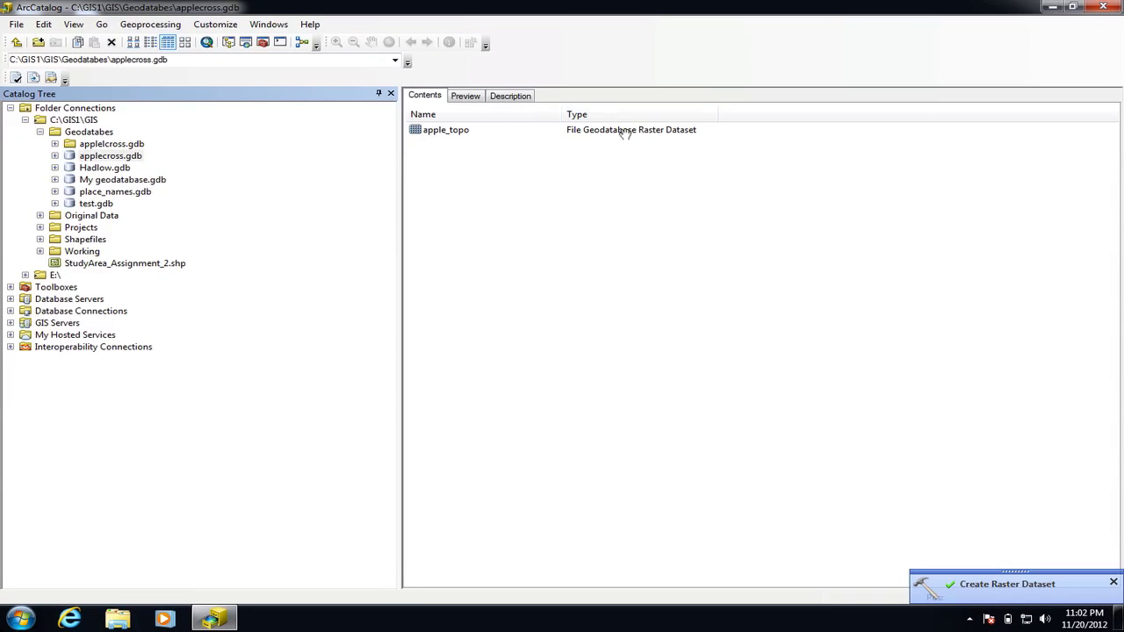
# Step: Start loading data into the apple_topo raster with the Mosaic tool
pyautogui.click(412, 131)
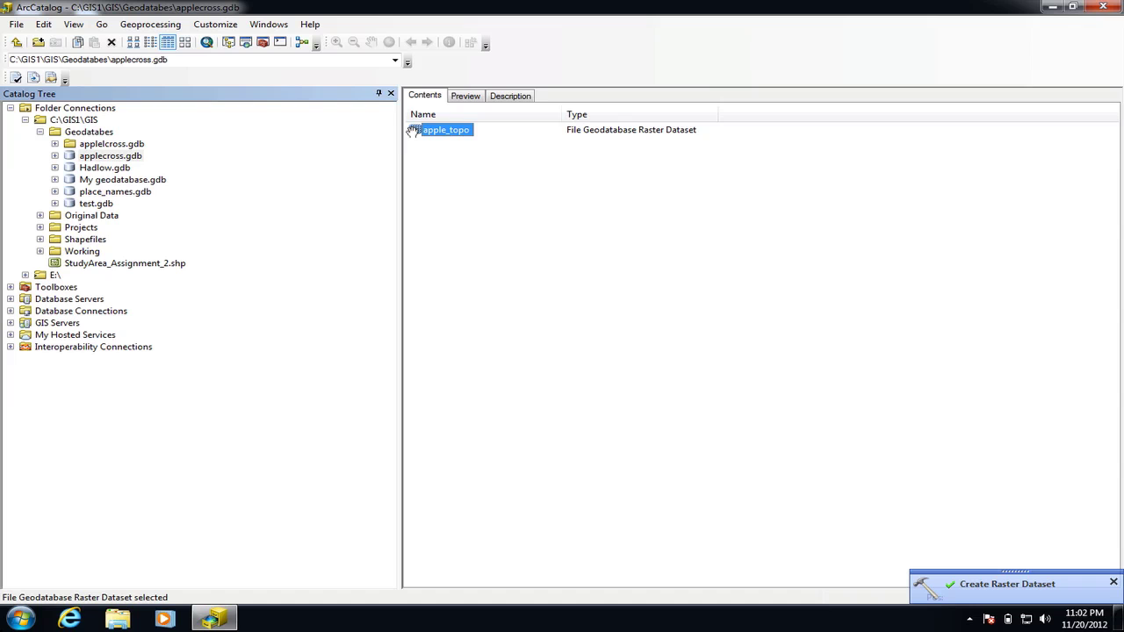
pyautogui.rightClick(413, 131)
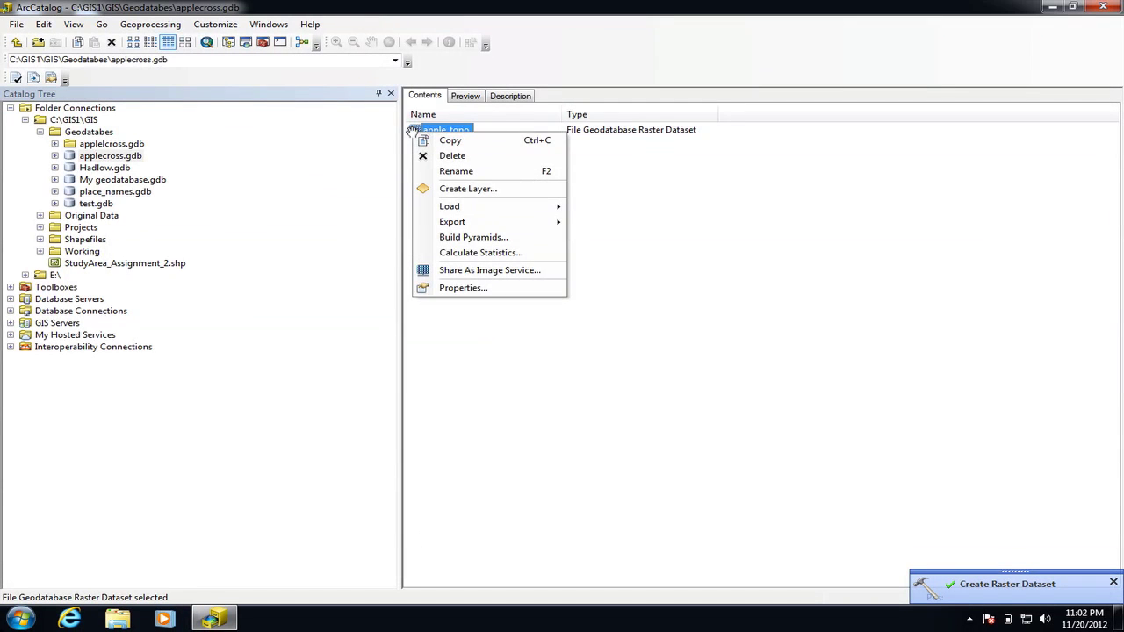
pyautogui.moveTo(460, 205)
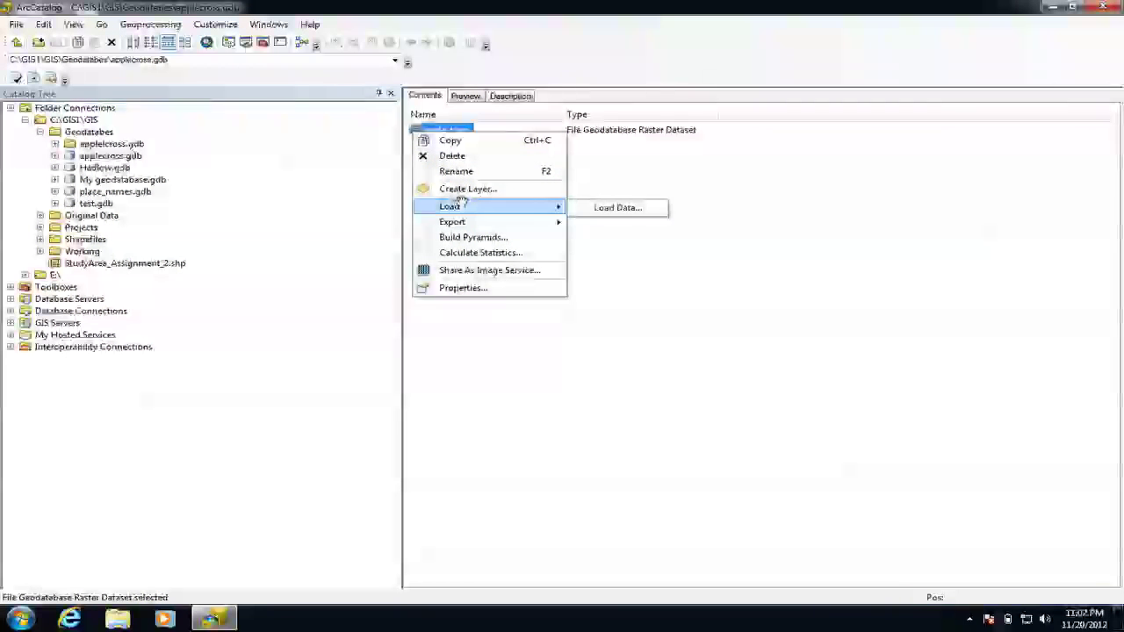
pyautogui.click(617, 205)
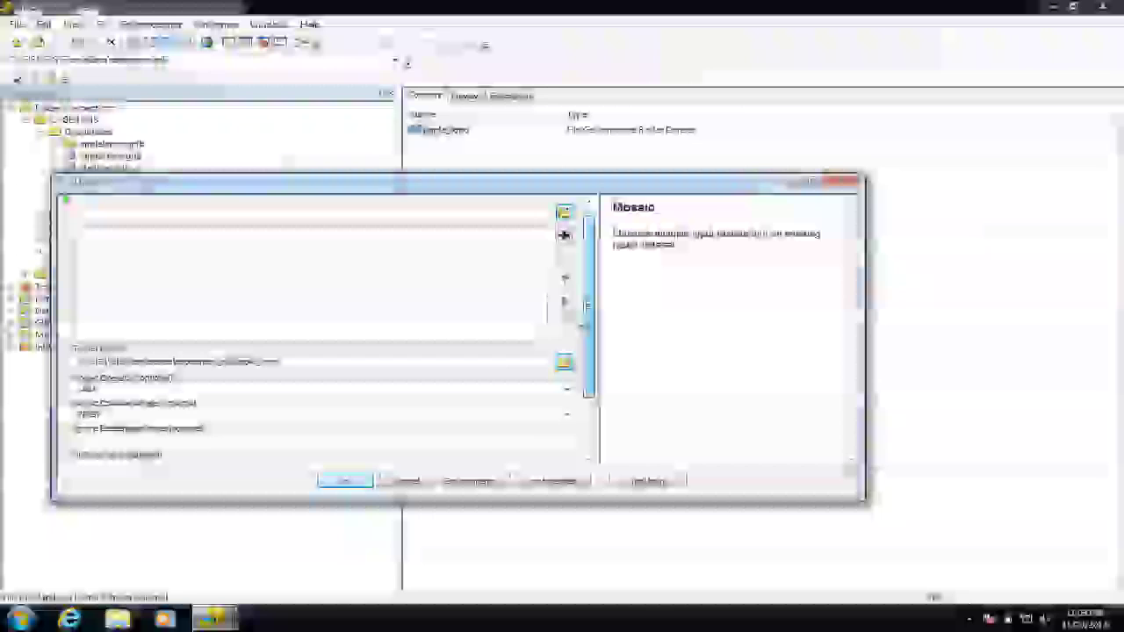
# Step: Browse to C:\GIS1\GIS\Original Data\OS Data\dtms\profile-dtm_77996 for the elevation tiles
pyautogui.scroll(-3, 590, 296)
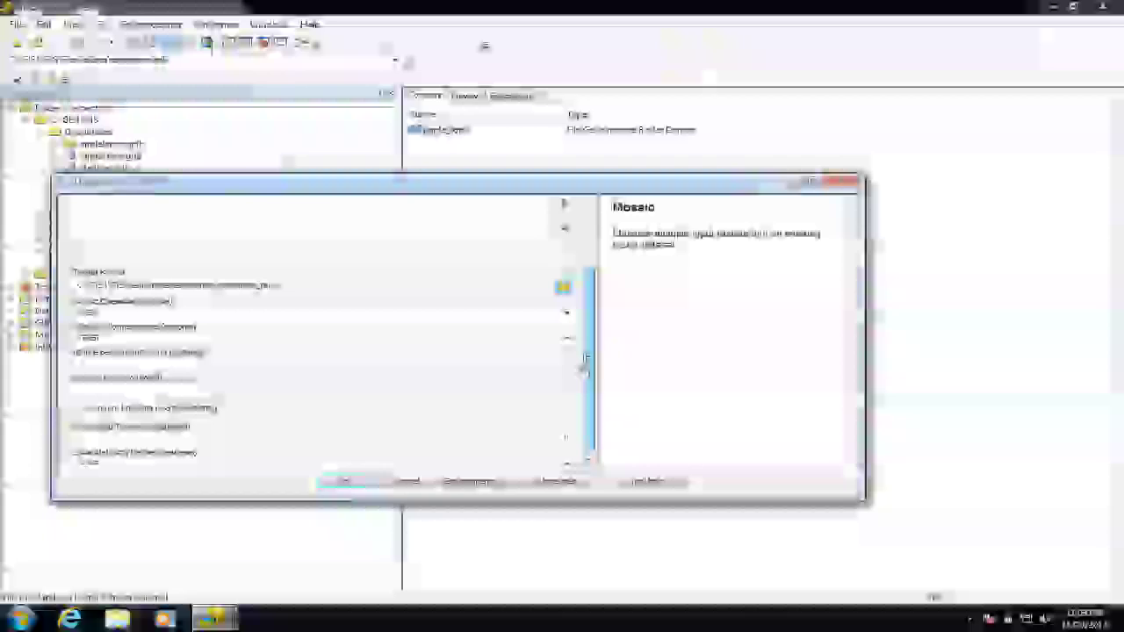
pyautogui.scroll(5, 590, 295)
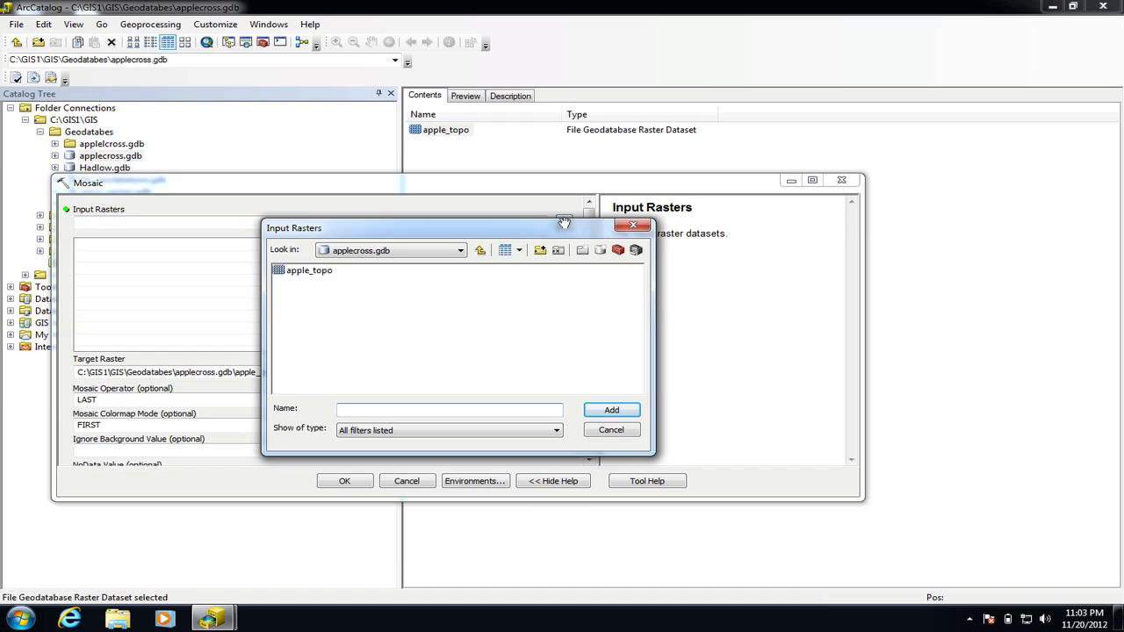
pyautogui.click(461, 251)
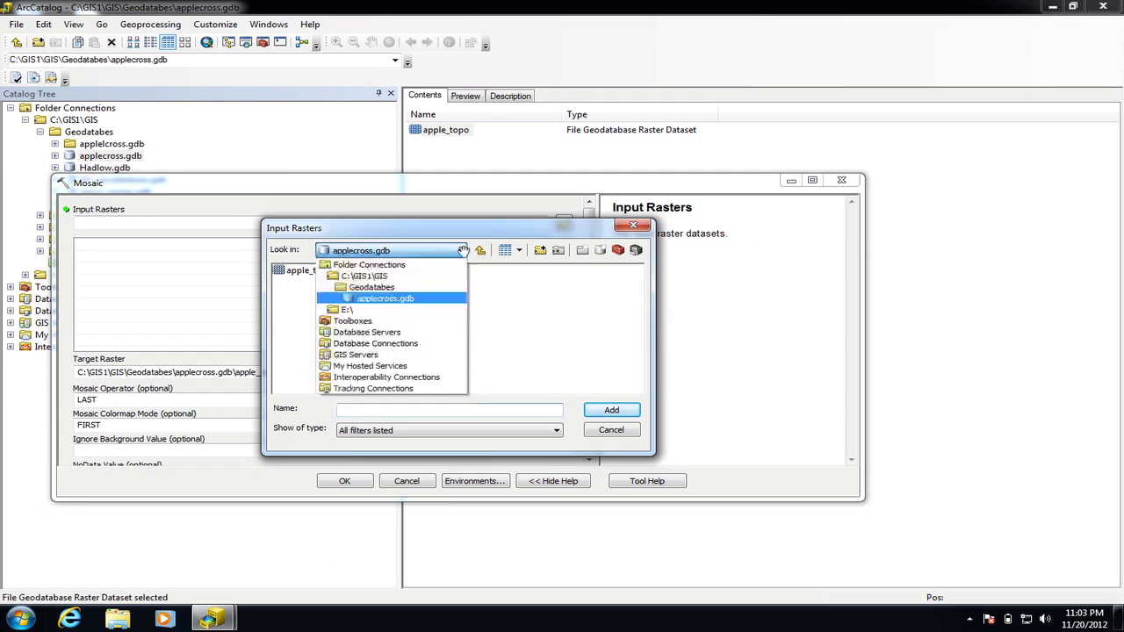
pyautogui.click(388, 276)
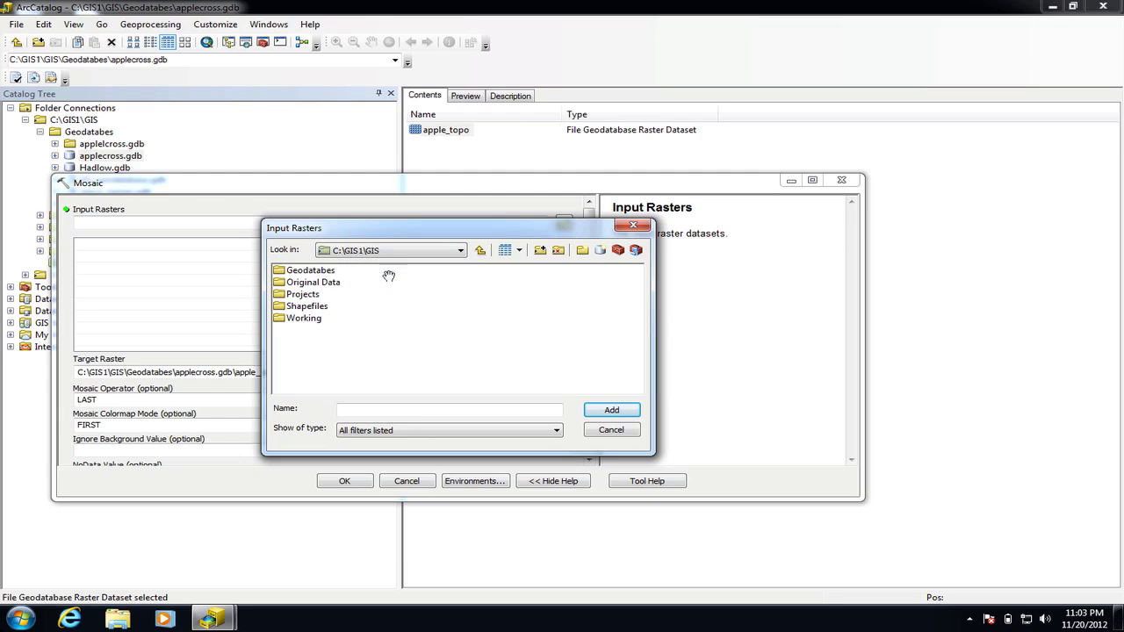
pyautogui.doubleClick(323, 283)
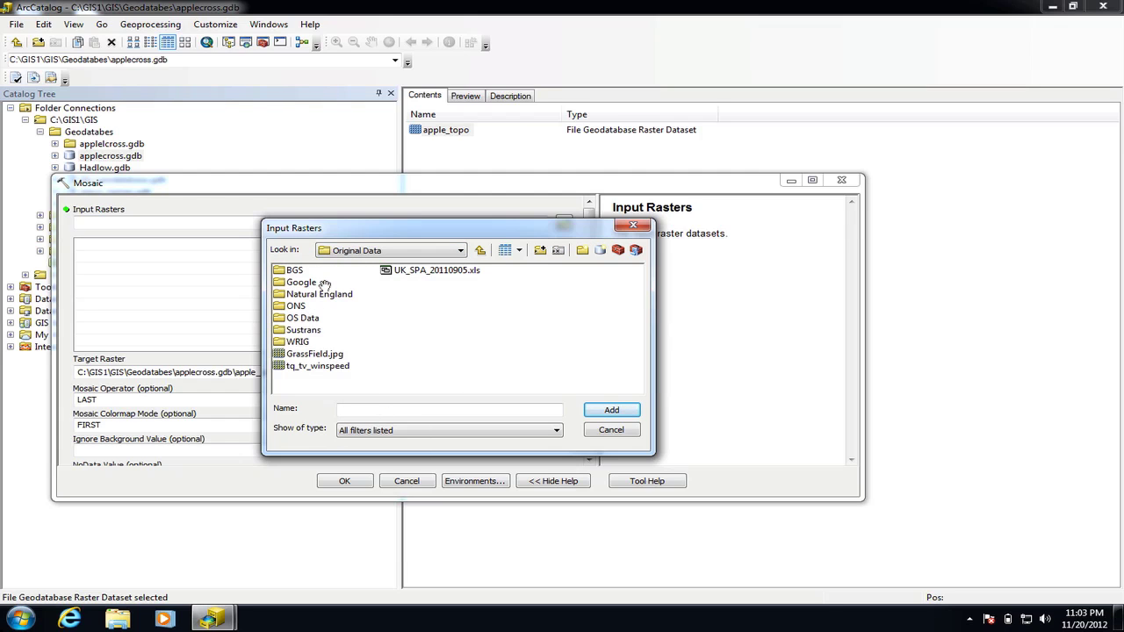
pyautogui.click(305, 318)
pyautogui.doubleClick(304, 318)
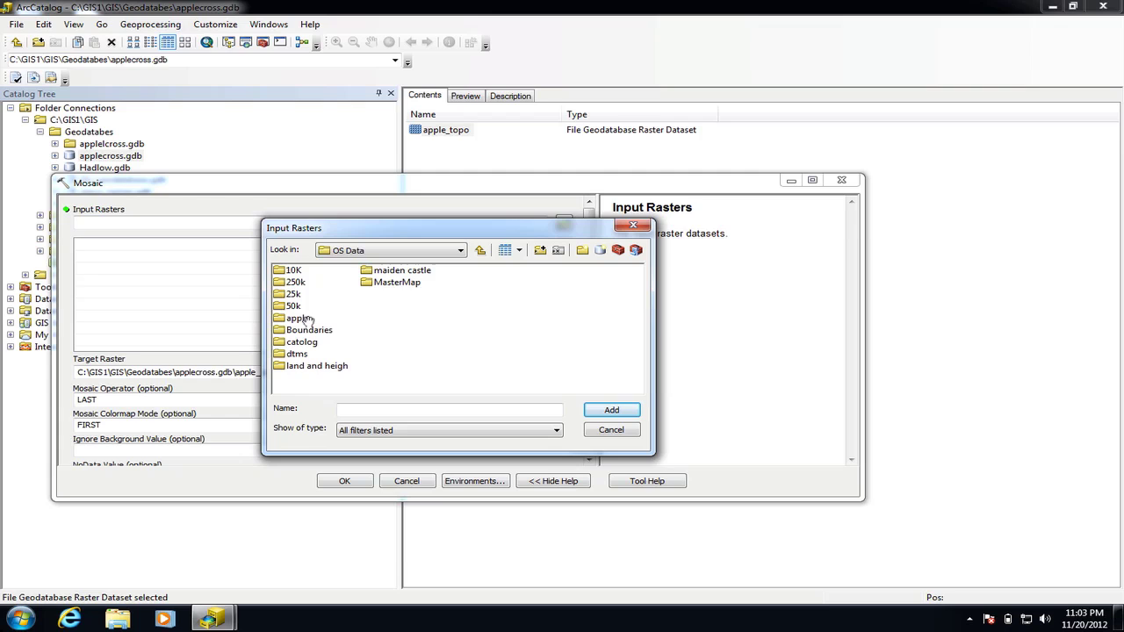
pyautogui.doubleClick(298, 318)
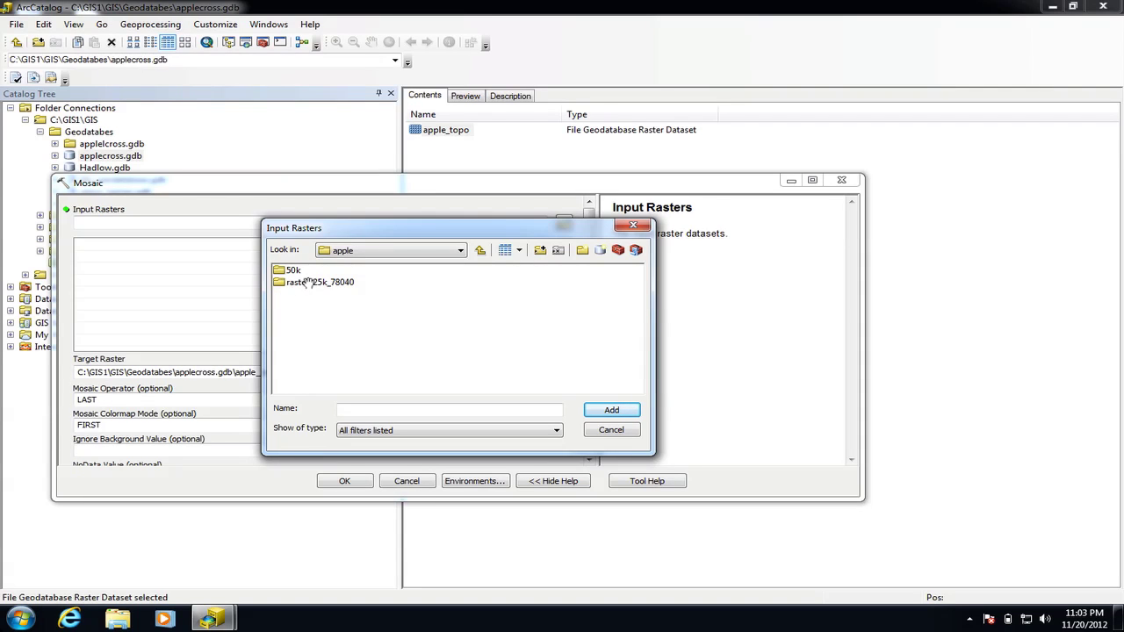
pyautogui.click(481, 251)
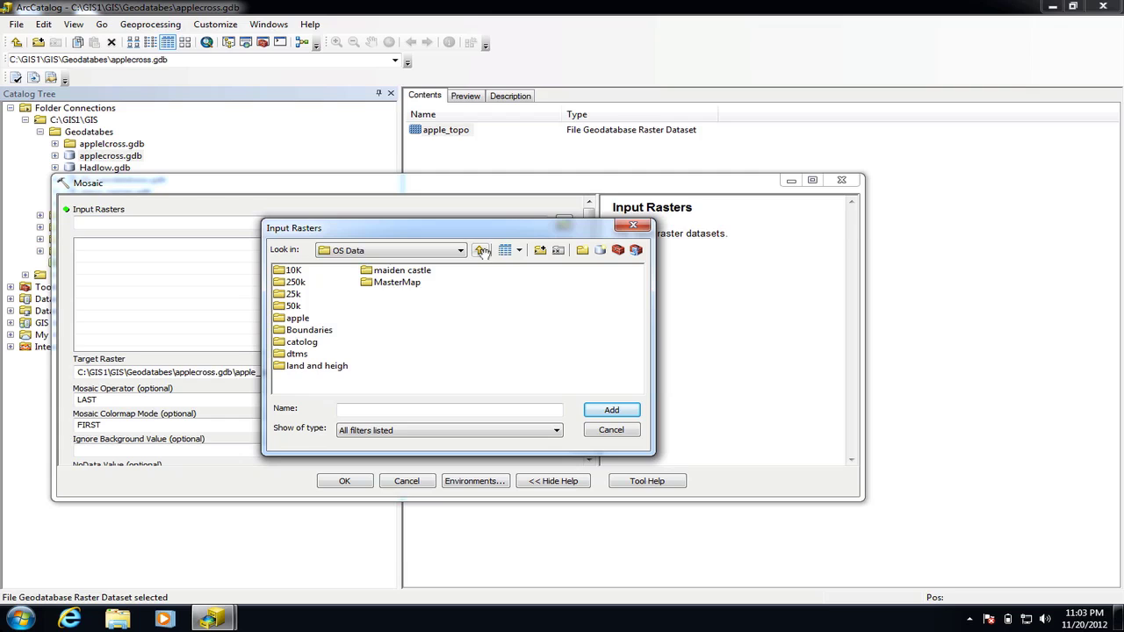
pyautogui.doubleClick(297, 354)
pyautogui.doubleClick(302, 270)
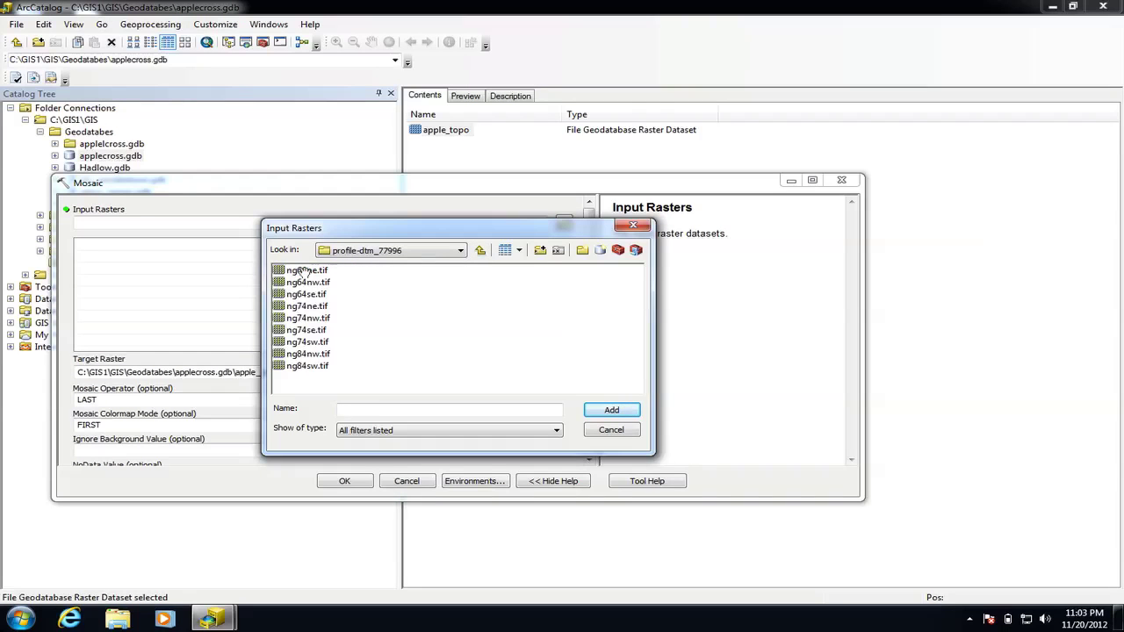
pyautogui.click(301, 270)
# Step: Add all nine ng tiles as inputs and run the mosaic into apple_topo
pyautogui.keyDown('shift'); pyautogui.click(303, 364); pyautogui.keyUp('shift')
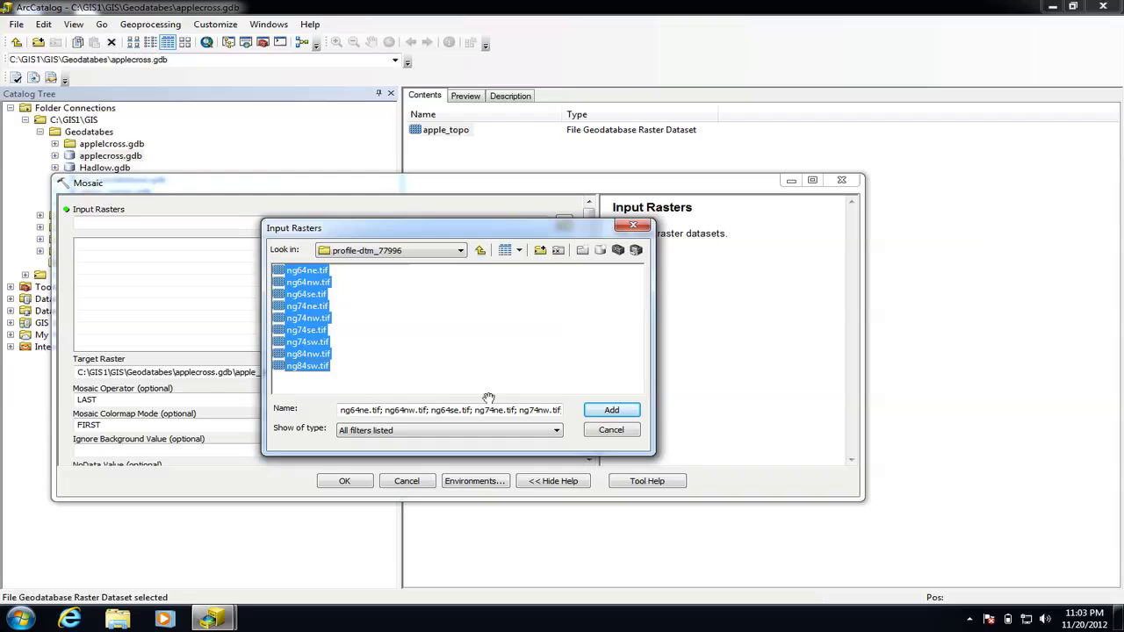
pyautogui.click(617, 411)
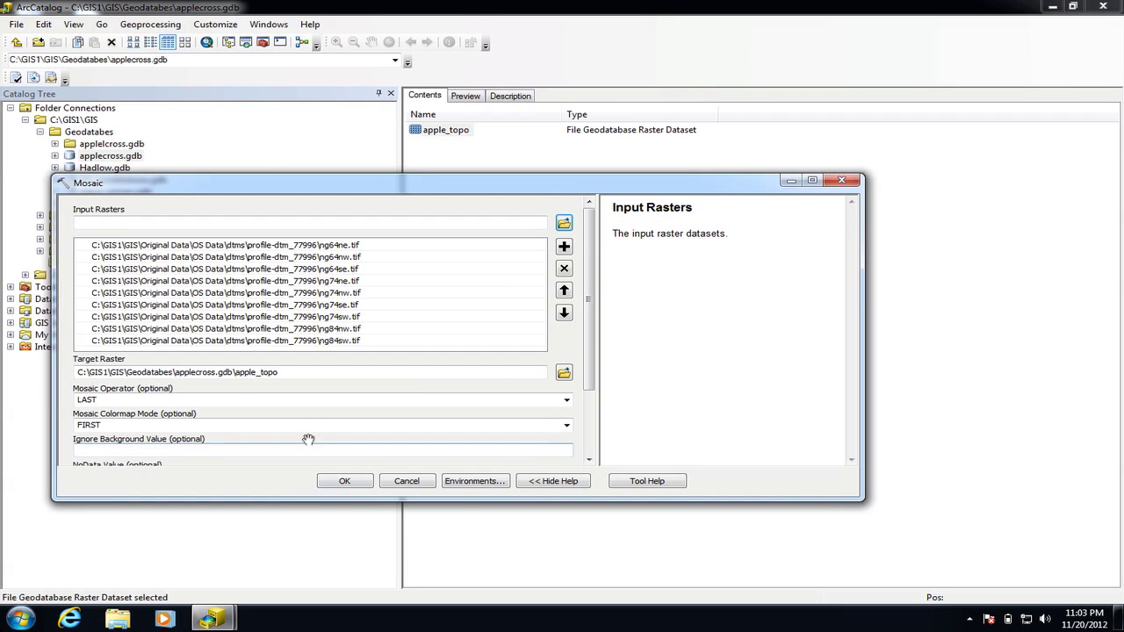
pyautogui.click(342, 483)
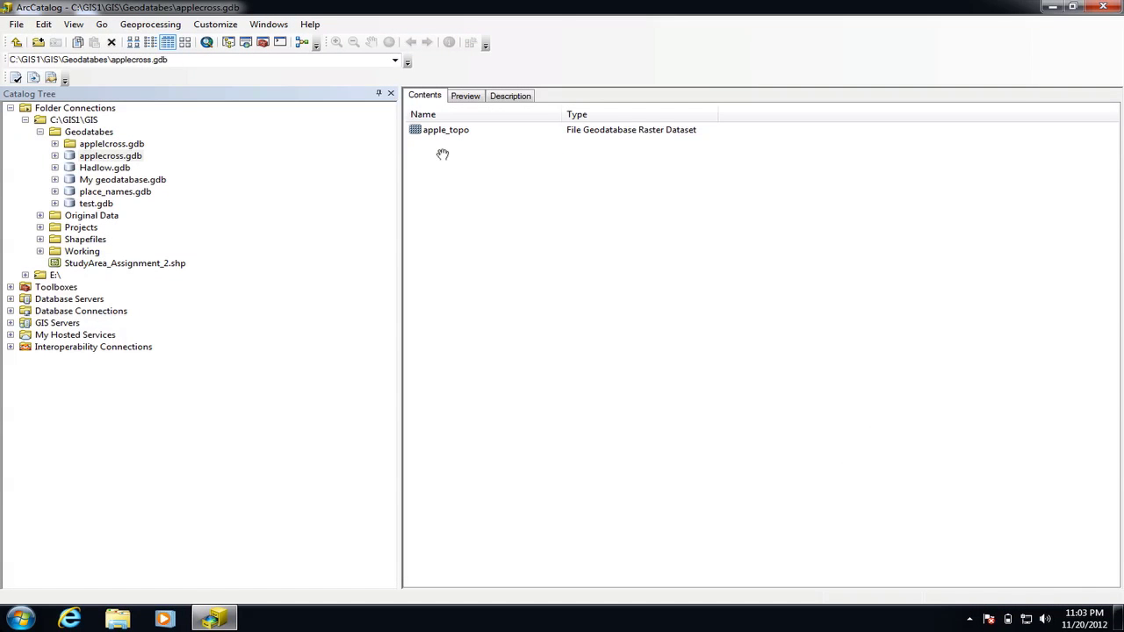
# Step: Preview apple_topo's mosaicked grayscale terrain, return to Contents, and bring up the Start menu
pyautogui.click(424, 128)
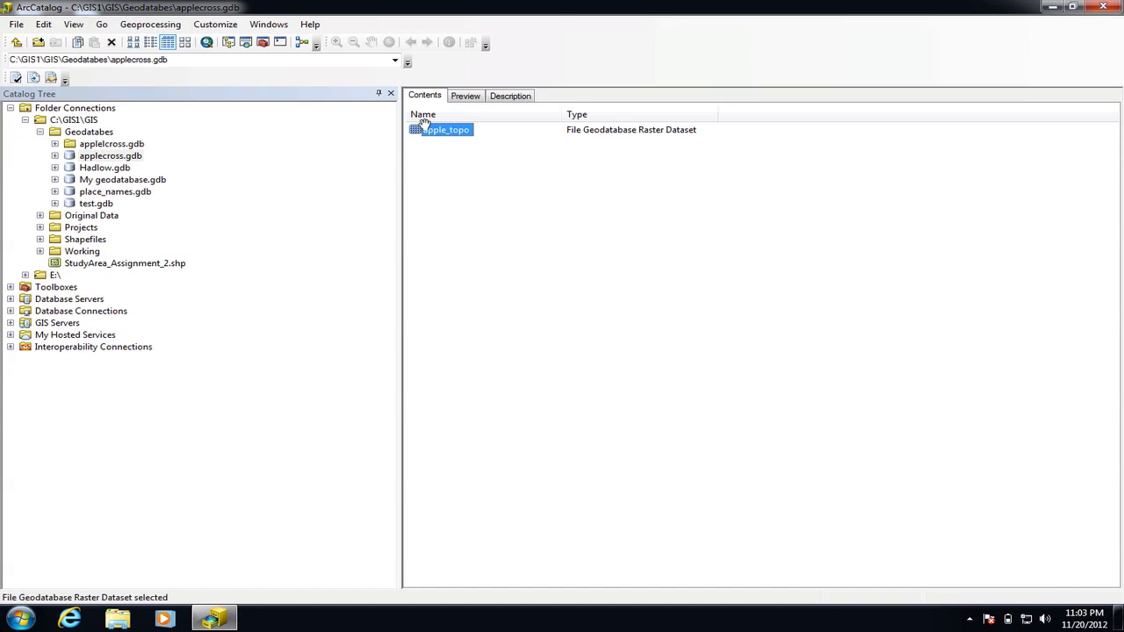
pyautogui.click(466, 96)
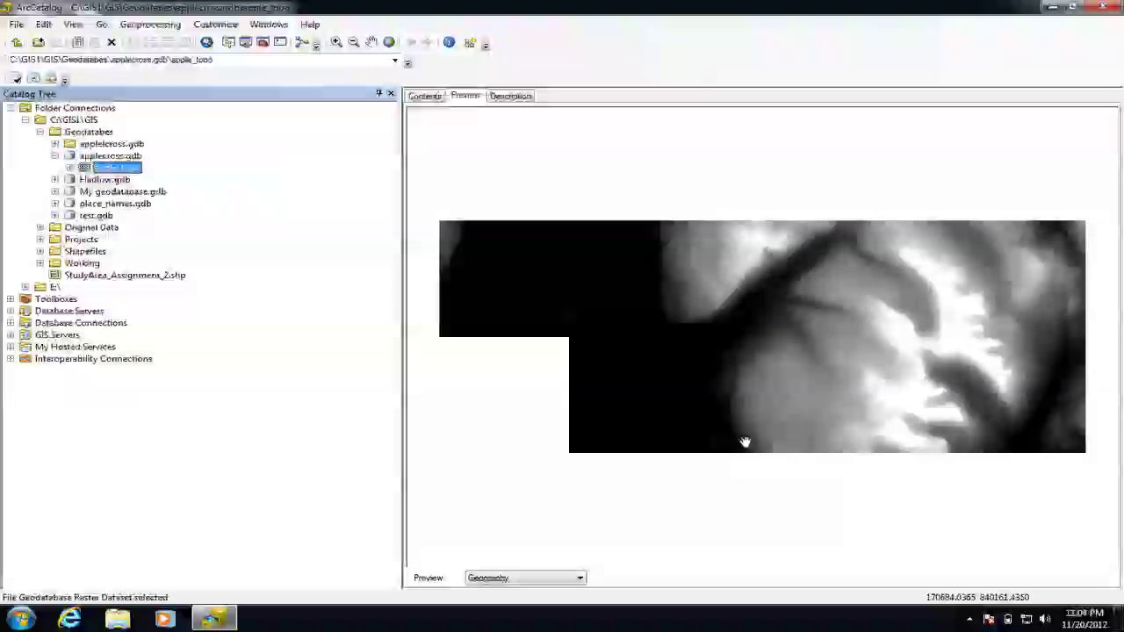
pyautogui.click(425, 96)
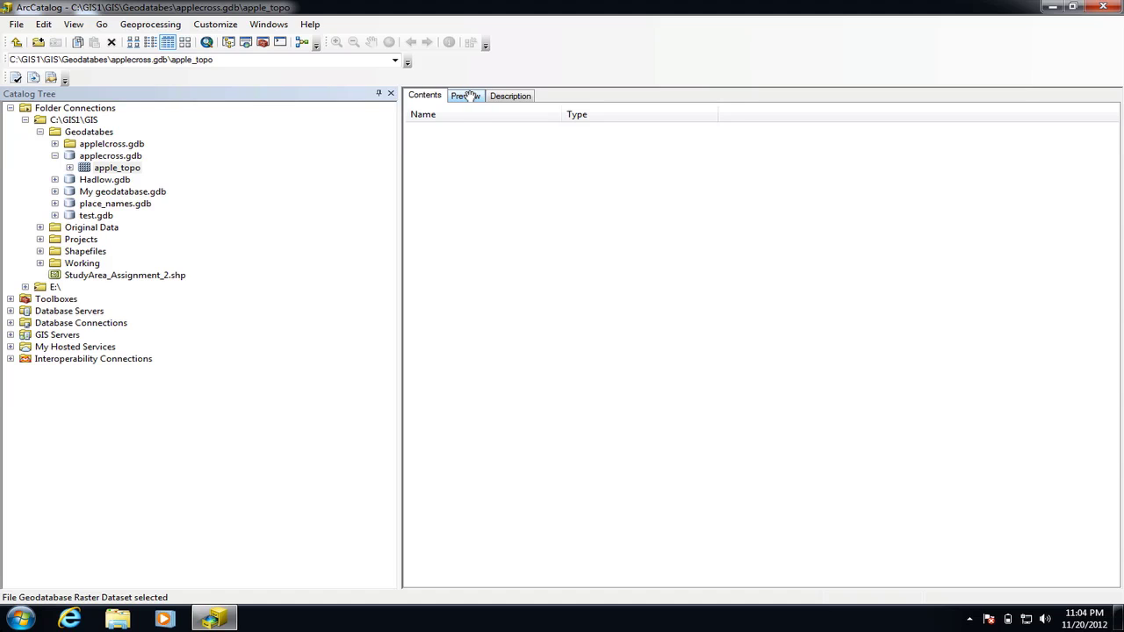
pyautogui.click(20, 619)
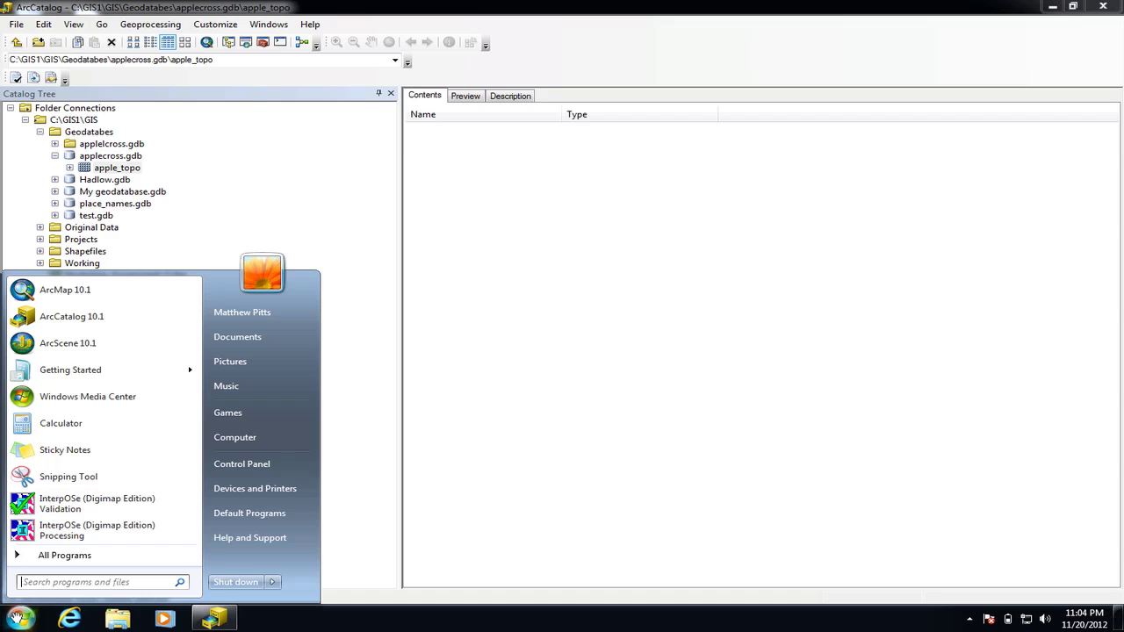
# Step: Launch ArcMap 10.1 and expand C:\GIS1\GIS > Geodatabases > applecross.gdb in the Catalog window
pyautogui.click(77, 289)
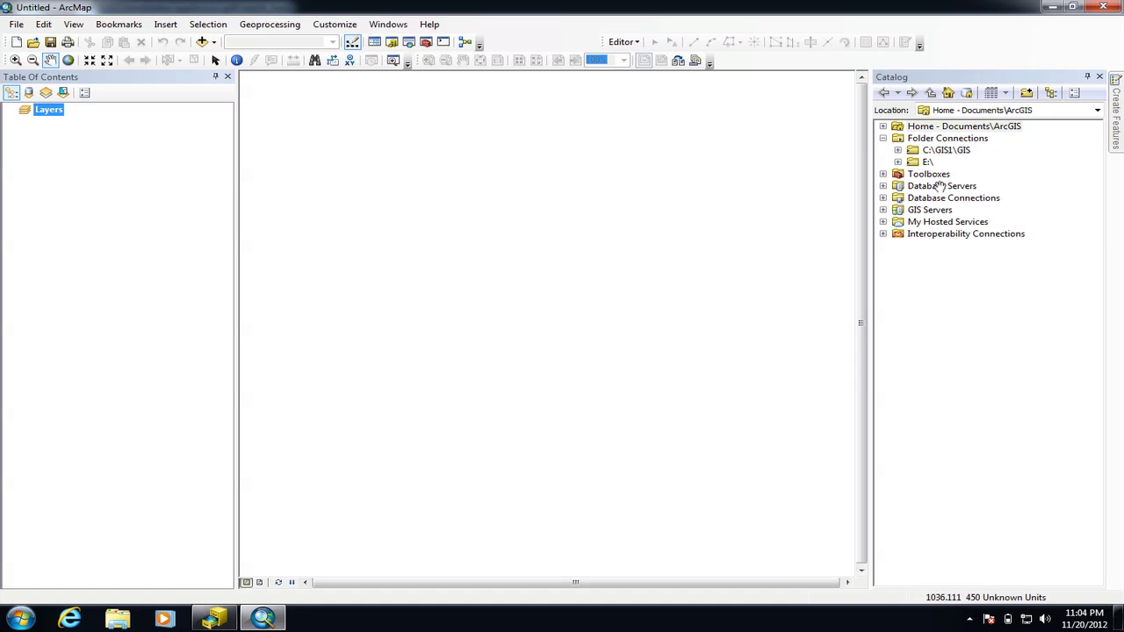
pyautogui.click(897, 150)
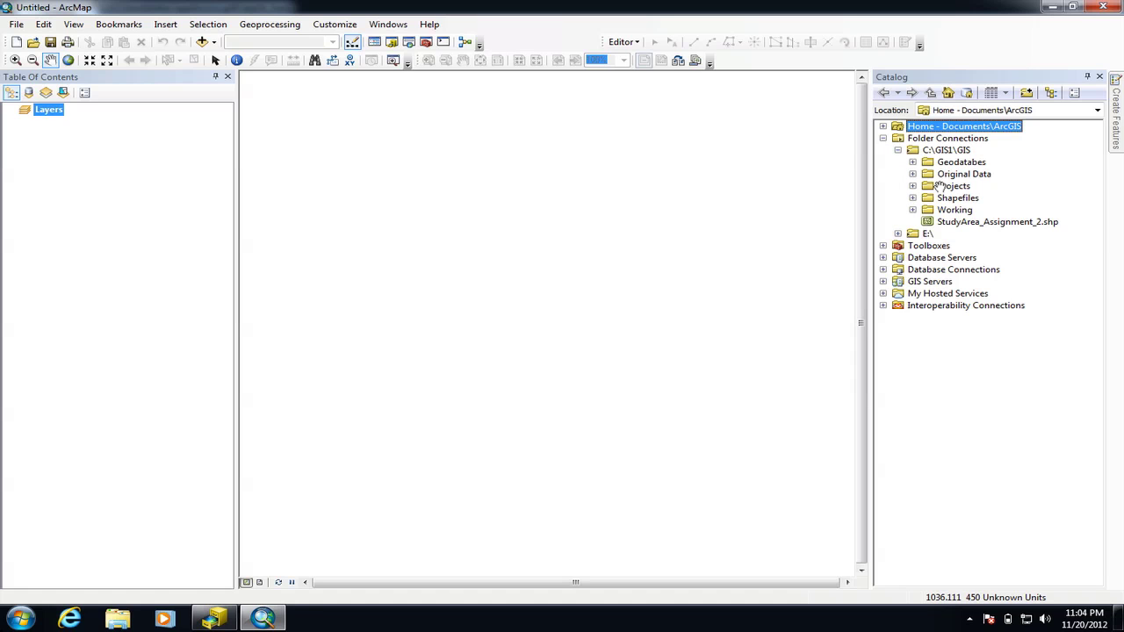
pyautogui.click(912, 161)
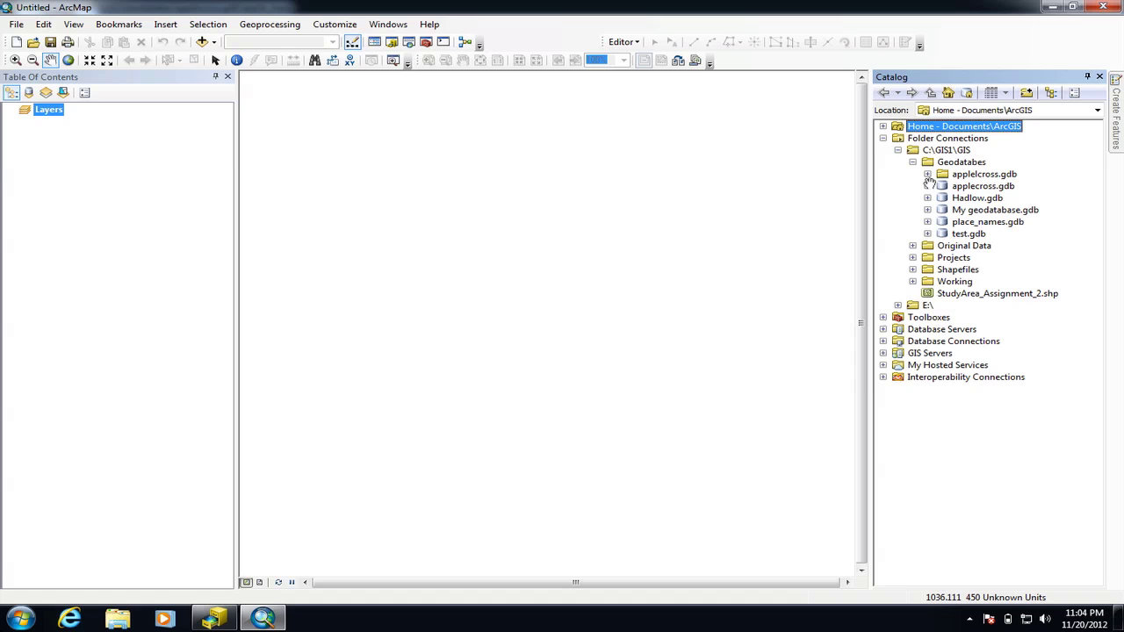
pyautogui.click(927, 186)
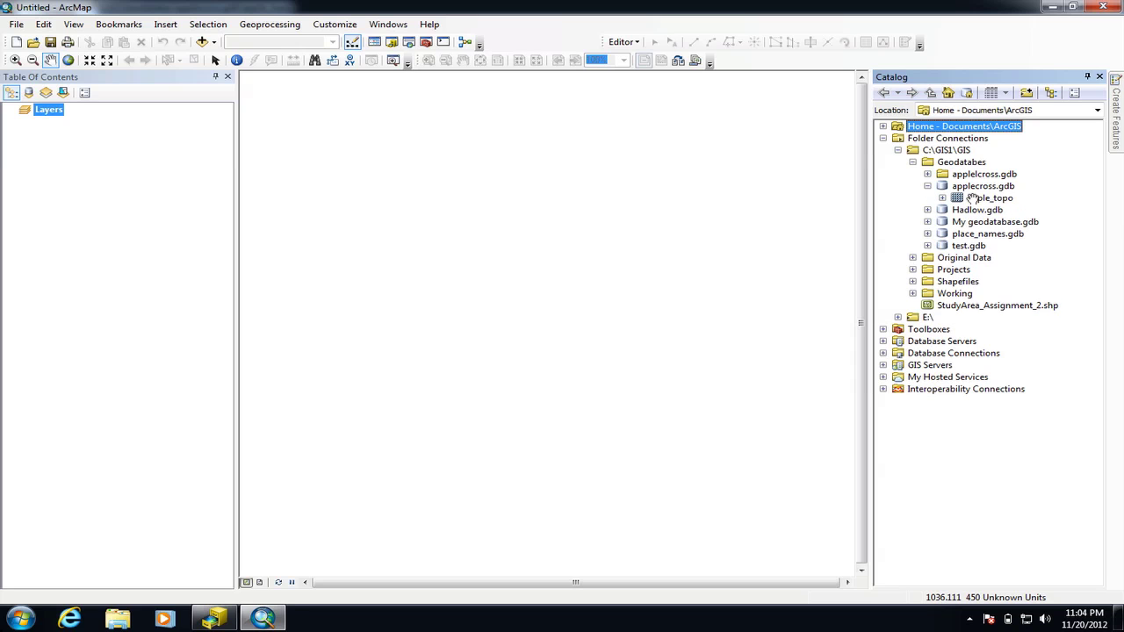
# Step: Add apple_topo to the map and symbolize it with the yellow-to-purple pastel colour ramp
pyautogui.click(957, 198)
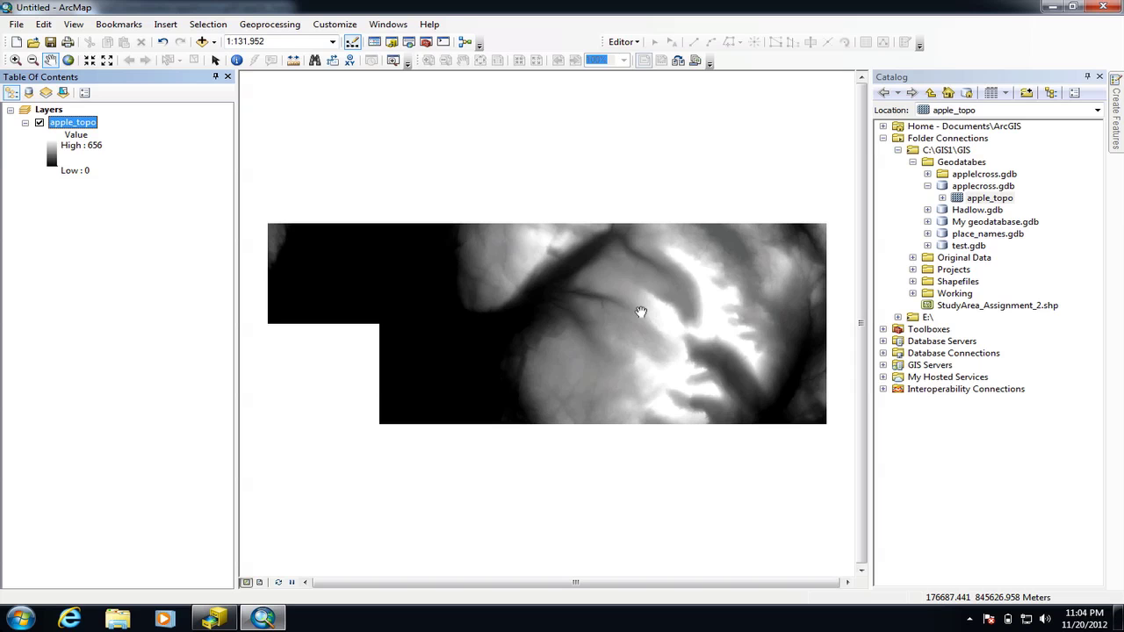
pyautogui.click(50, 158)
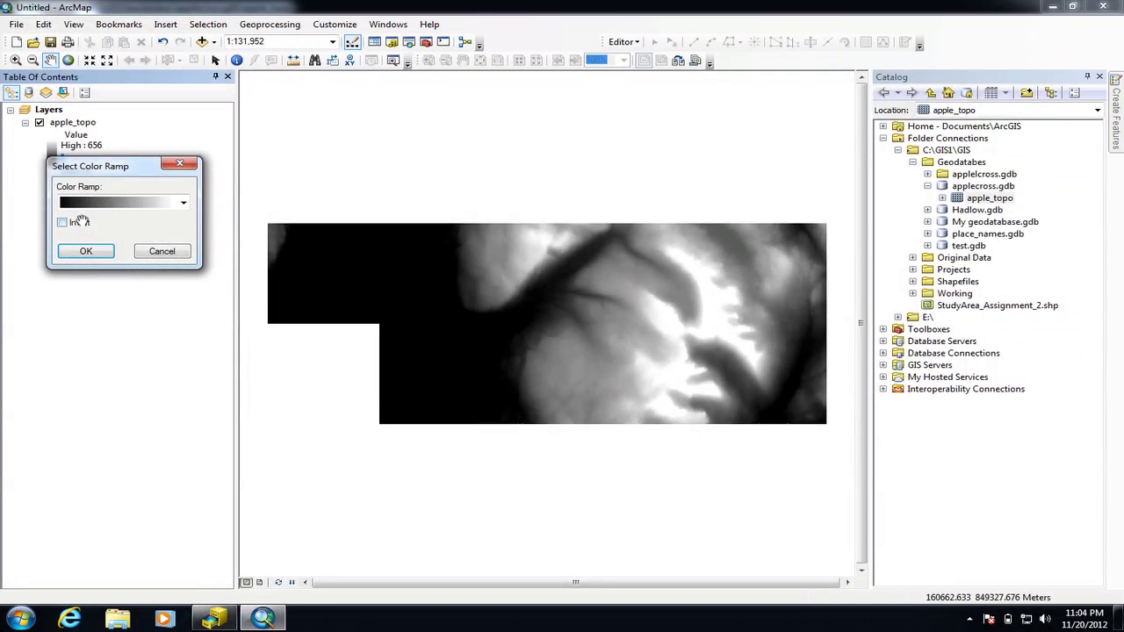
pyautogui.click(170, 203)
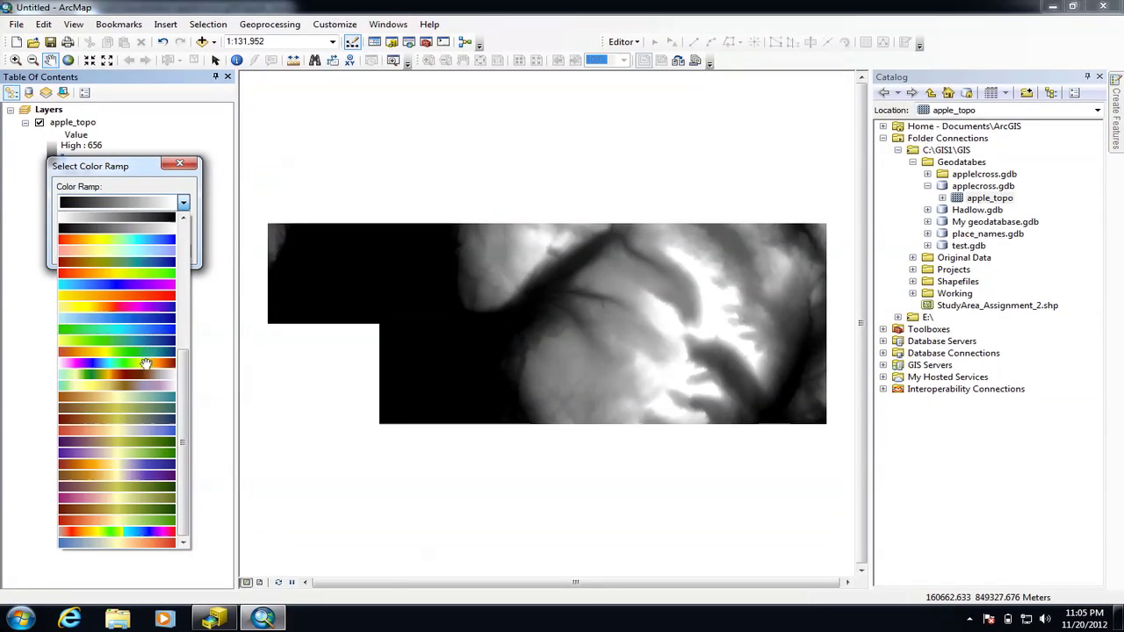
pyautogui.click(143, 383)
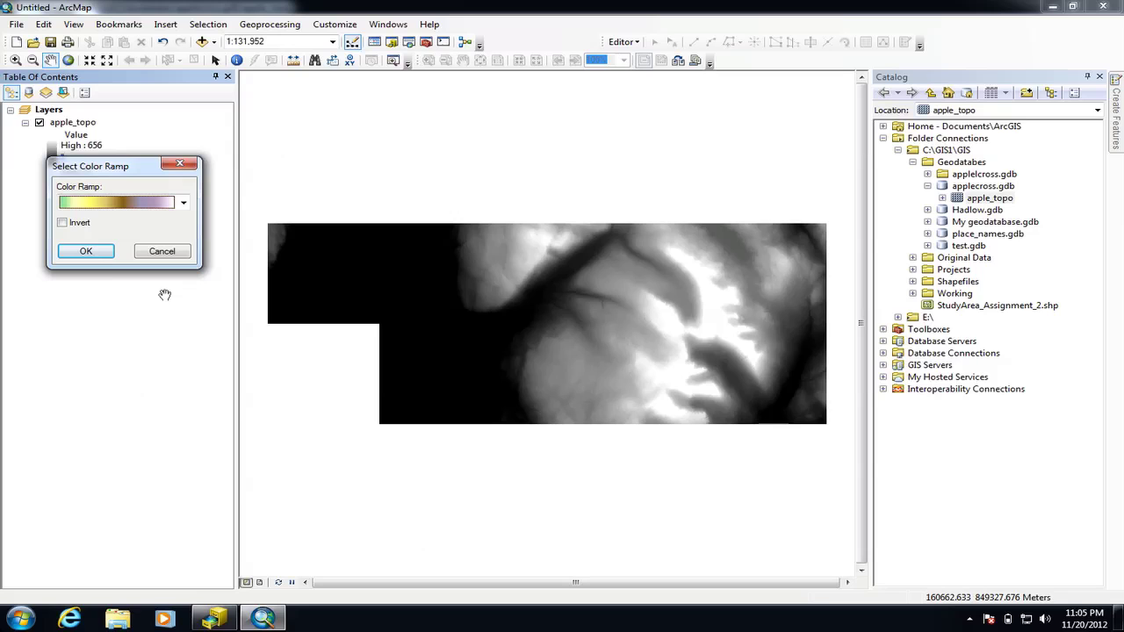
pyautogui.click(80, 246)
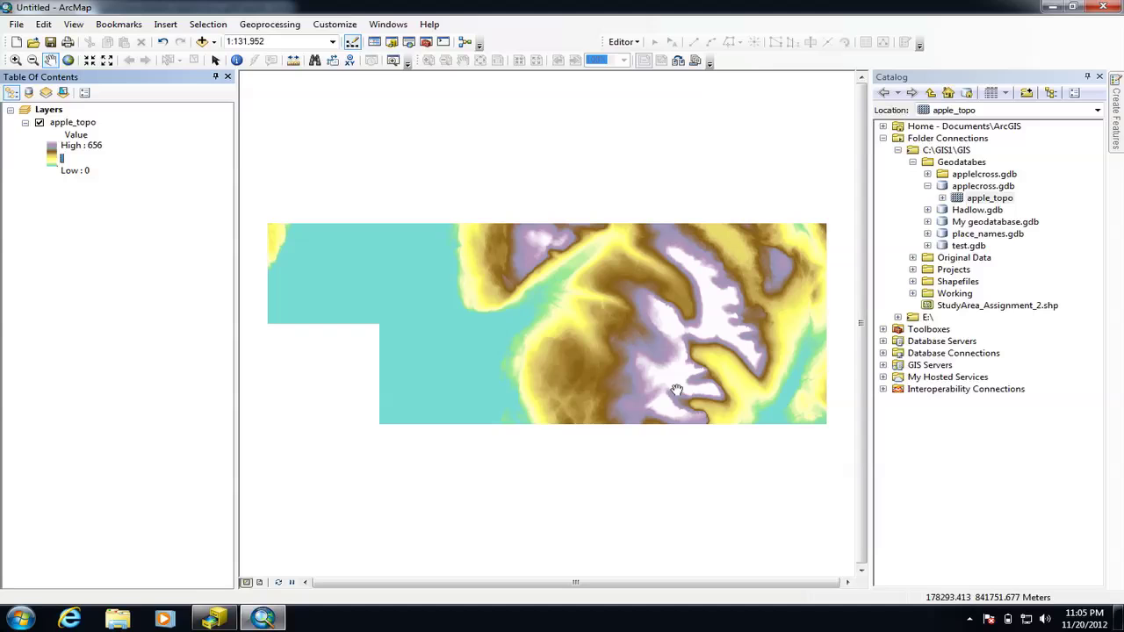
pyautogui.click(236, 60)
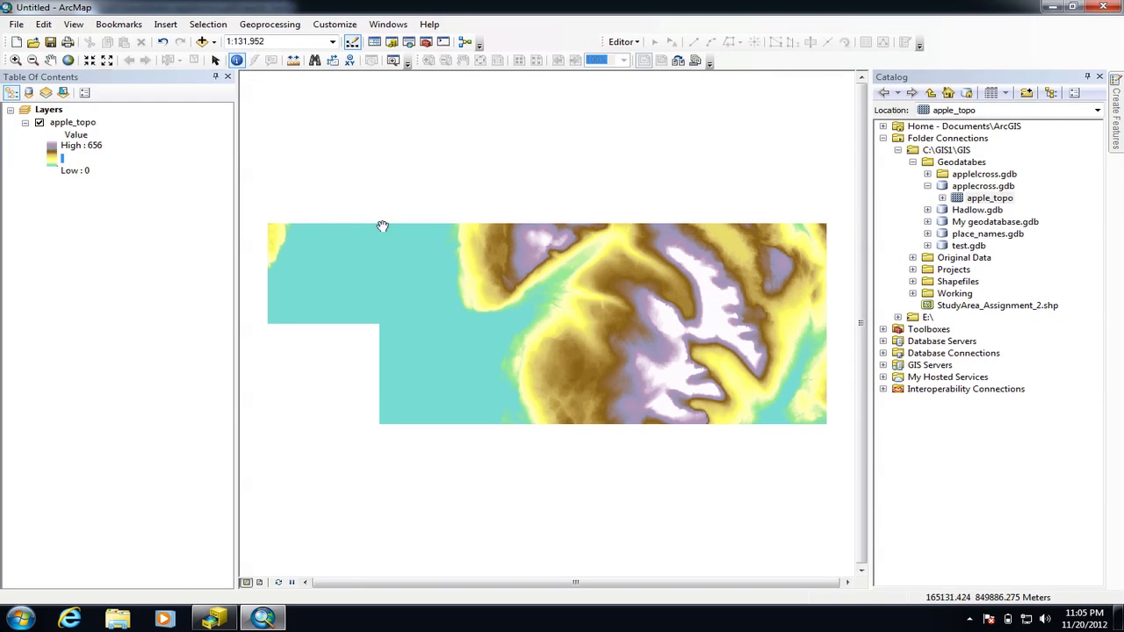
pyautogui.click(475, 291)
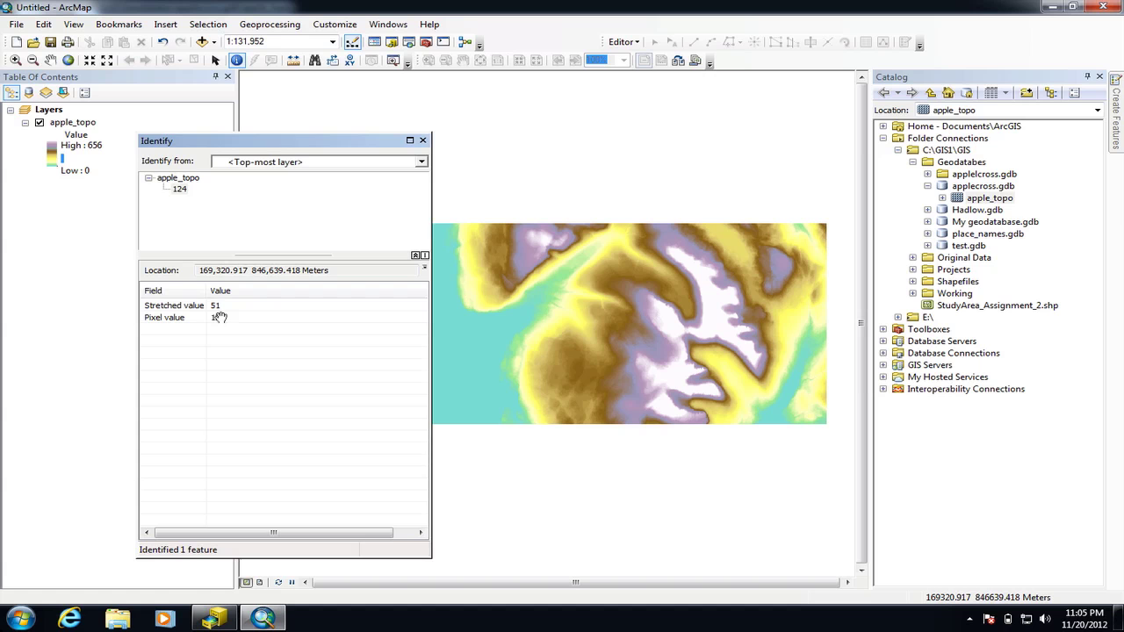
pyautogui.click(659, 376)
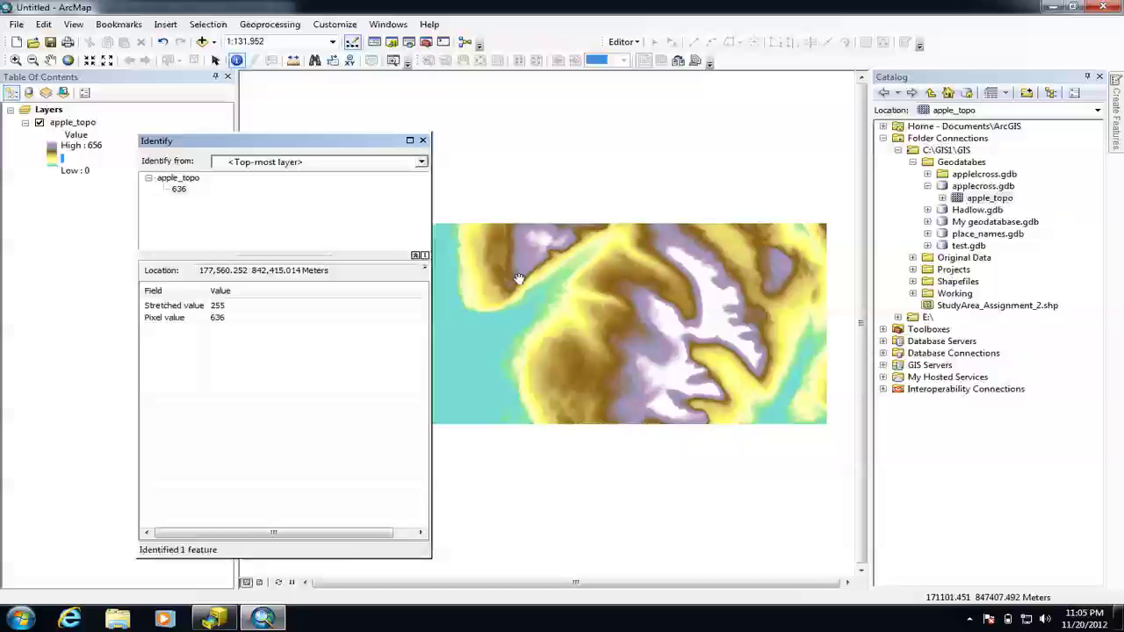
pyautogui.click(573, 356)
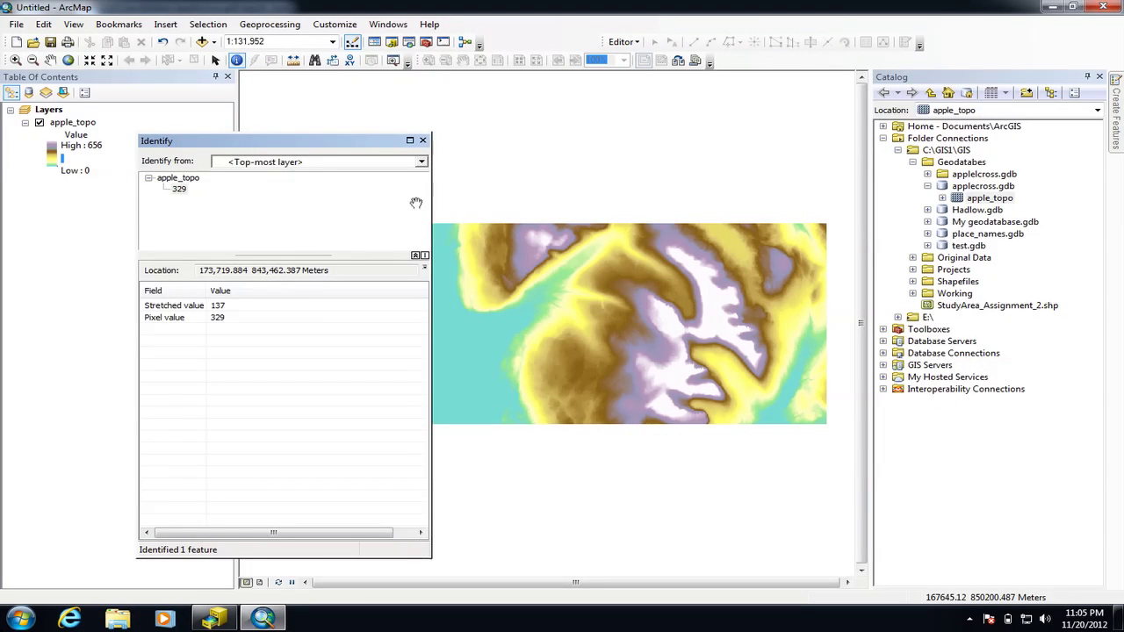
pyautogui.click(423, 140)
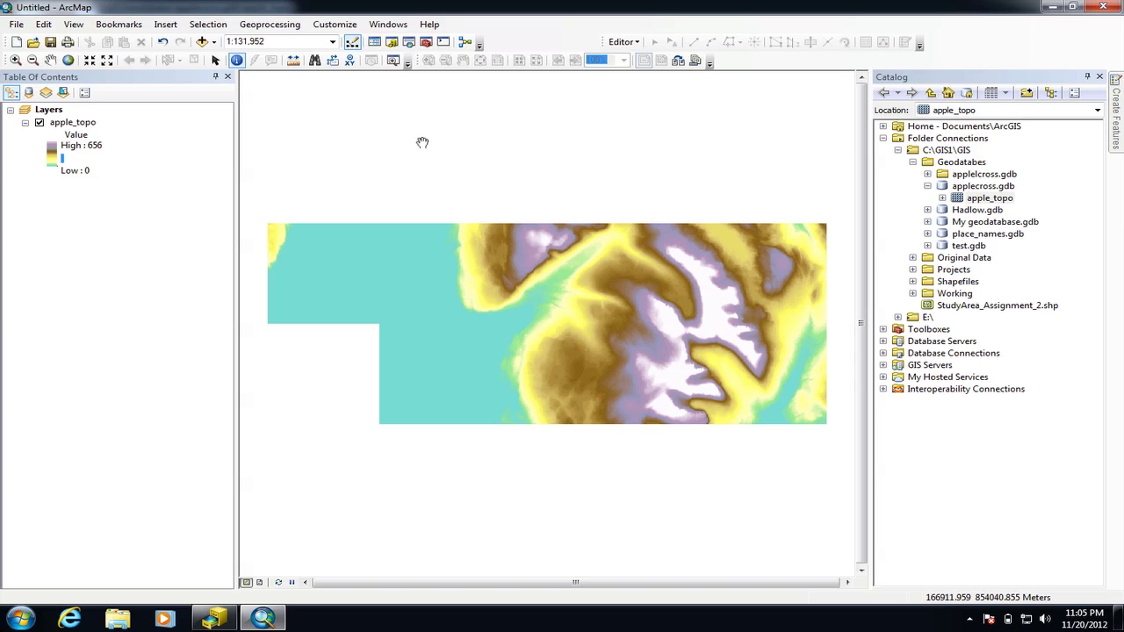
# Step: Switch apple_topo's symbology back to the black-to-white colour ramp
pyautogui.click(51, 155)
pyautogui.click(185, 197)
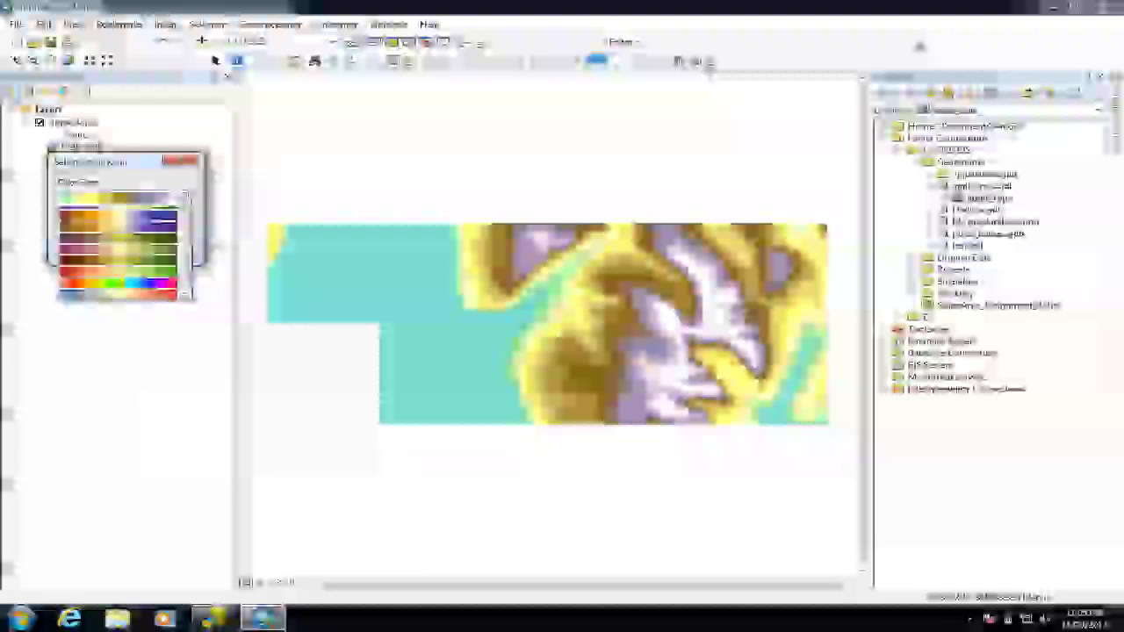
pyautogui.click(115, 226)
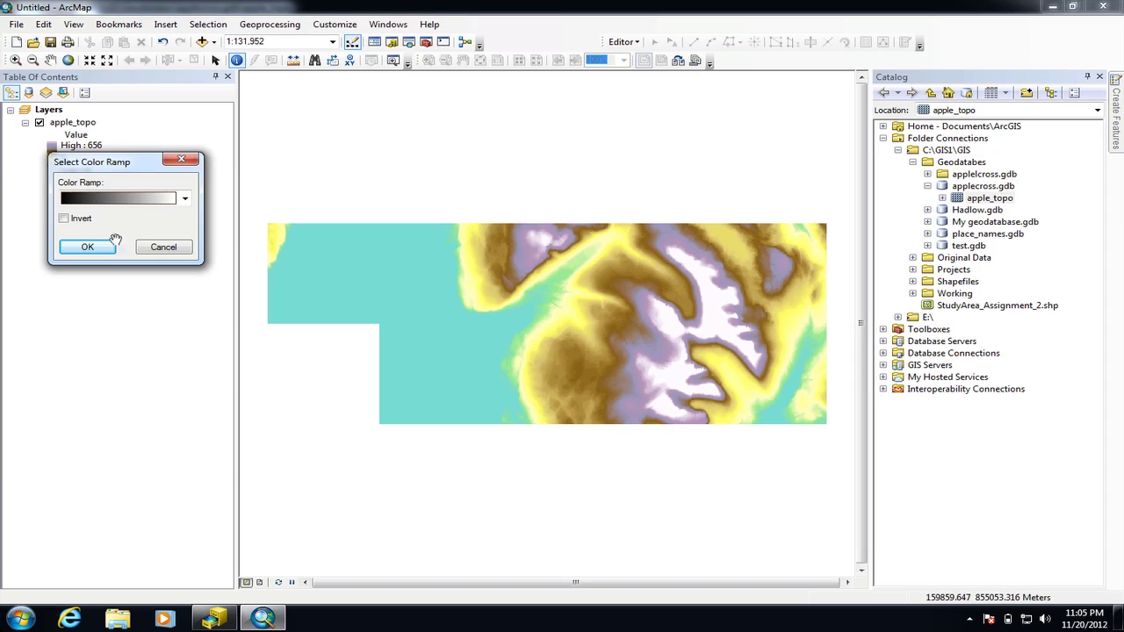
pyautogui.click(88, 247)
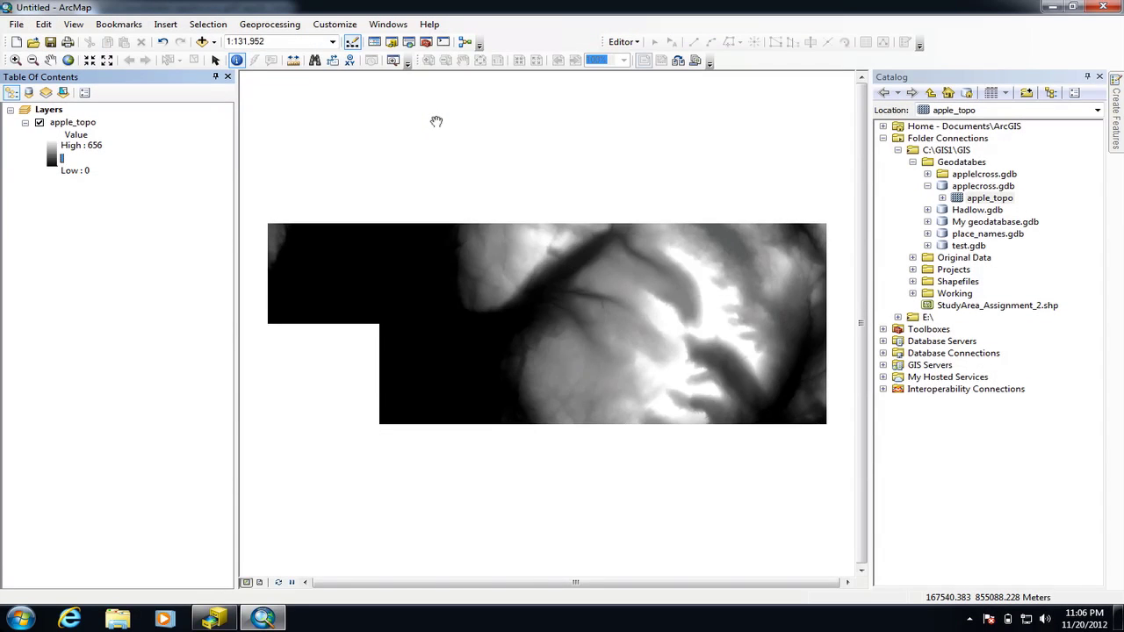
# Step: Close the Catalog window and expand ArcToolbox's Spatial Analyst Tools > Surface toolset
pyautogui.click(1099, 77)
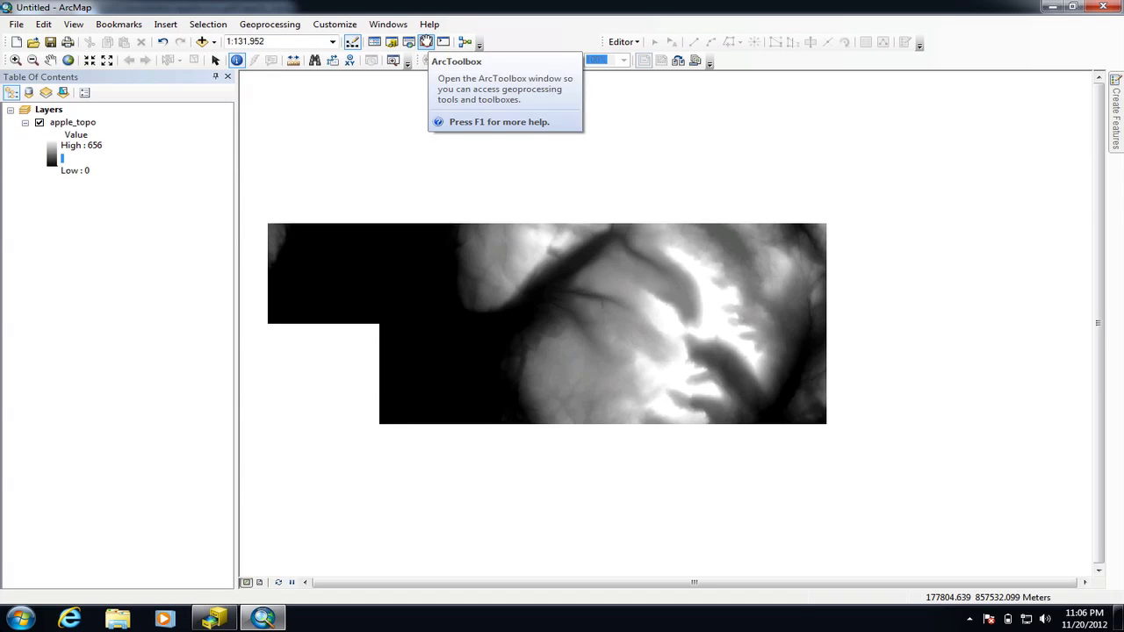
pyautogui.click(426, 42)
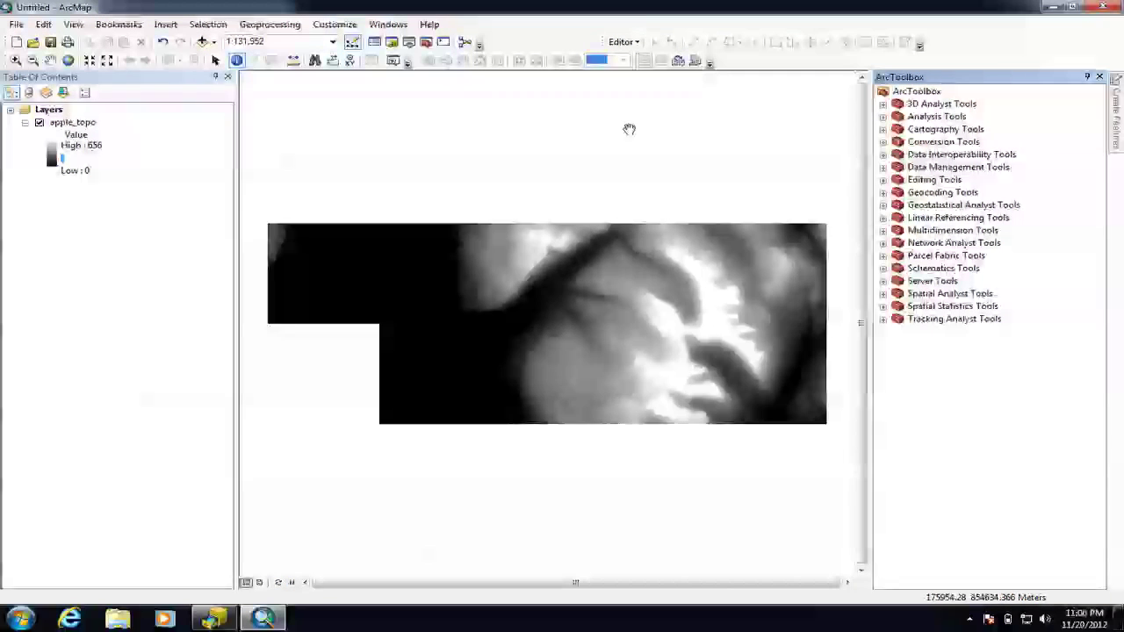
pyautogui.click(883, 293)
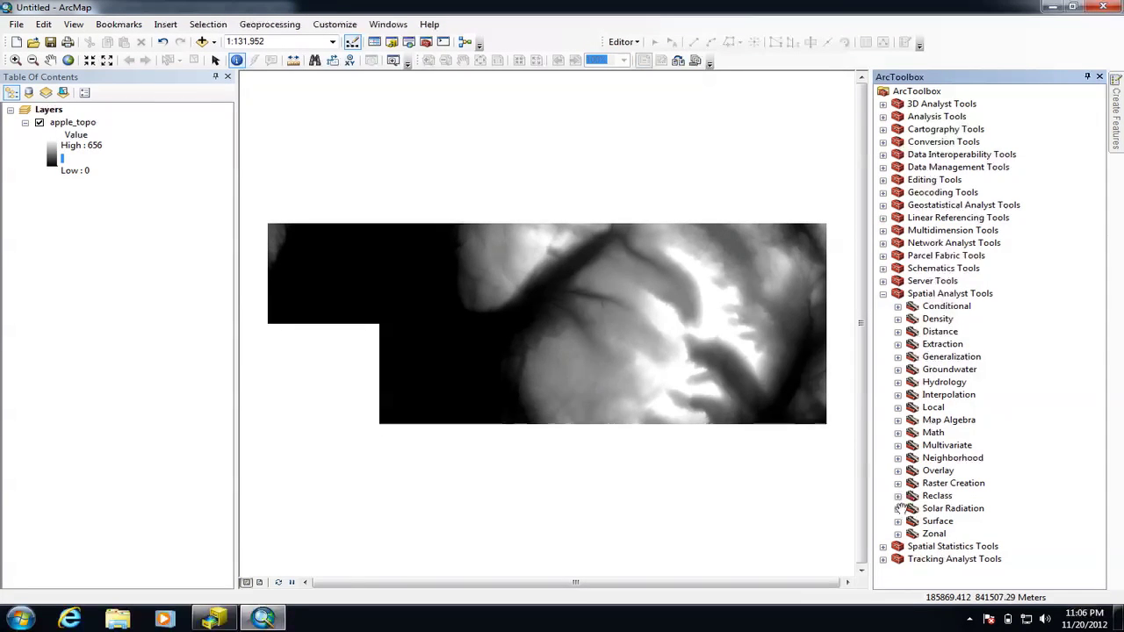
pyautogui.click(898, 520)
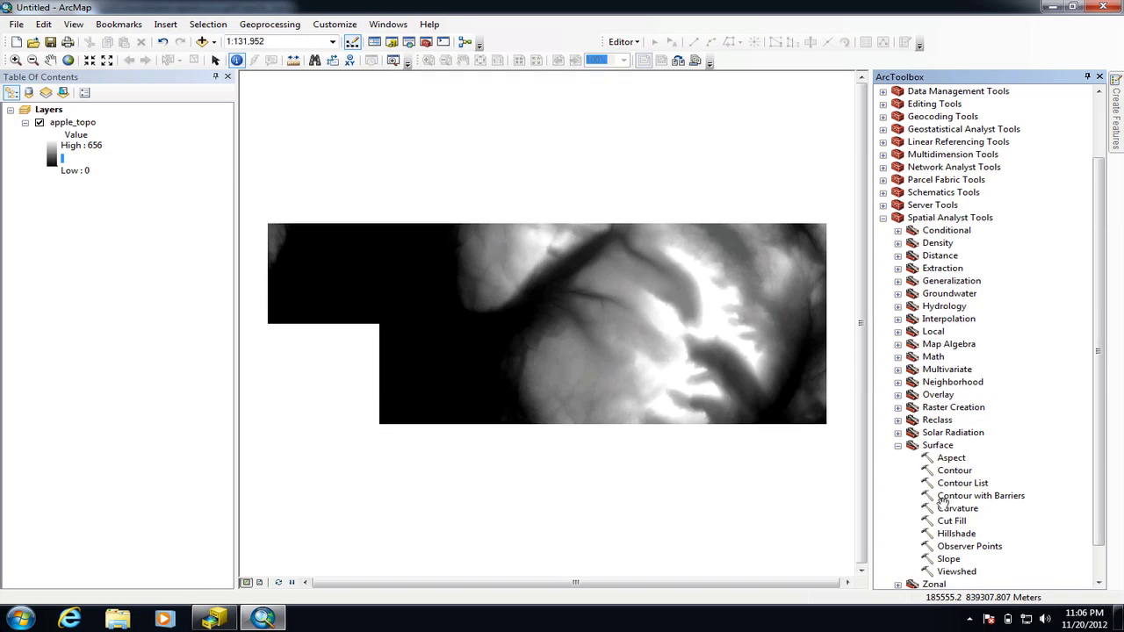
# Step: Enable the 3D Analyst and Spatial Analyst extensions under Customize > Extensions
pyautogui.click(337, 26)
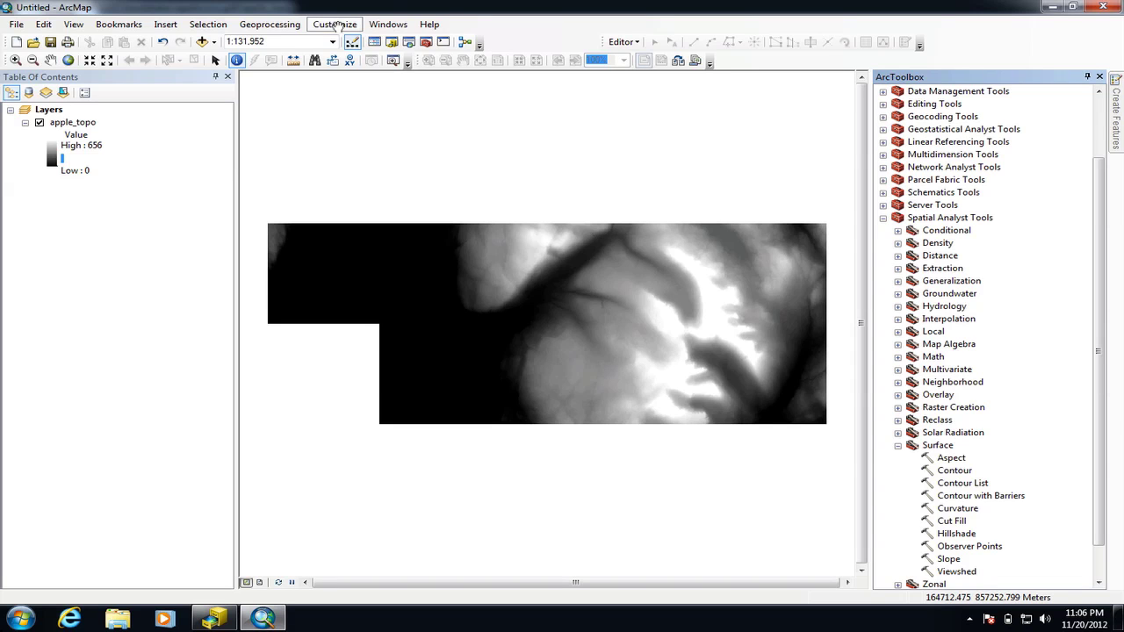
pyautogui.click(355, 56)
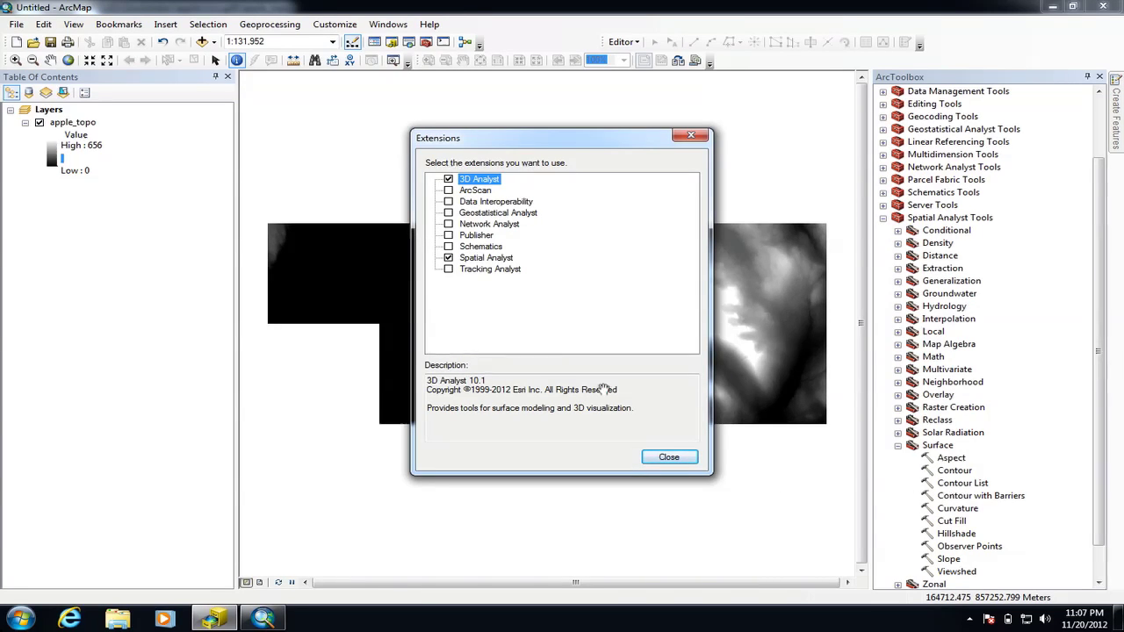
pyautogui.click(669, 458)
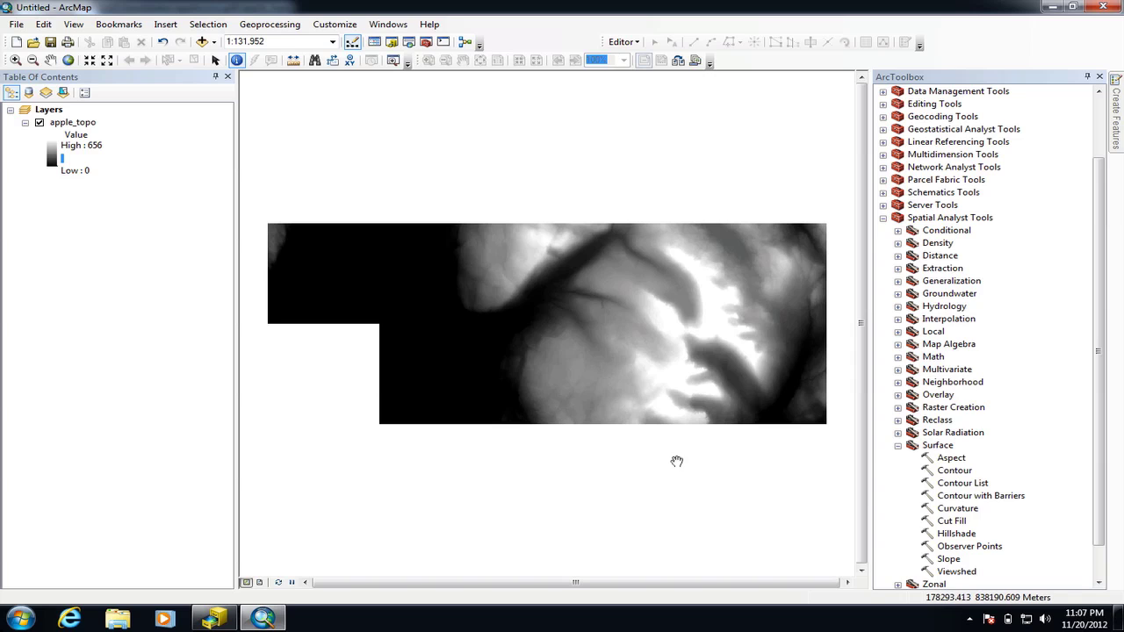
# Step: Run the Slope tool on apple_topo, saving the output as 'slope' in applecross.gdb
pyautogui.doubleClick(948, 559)
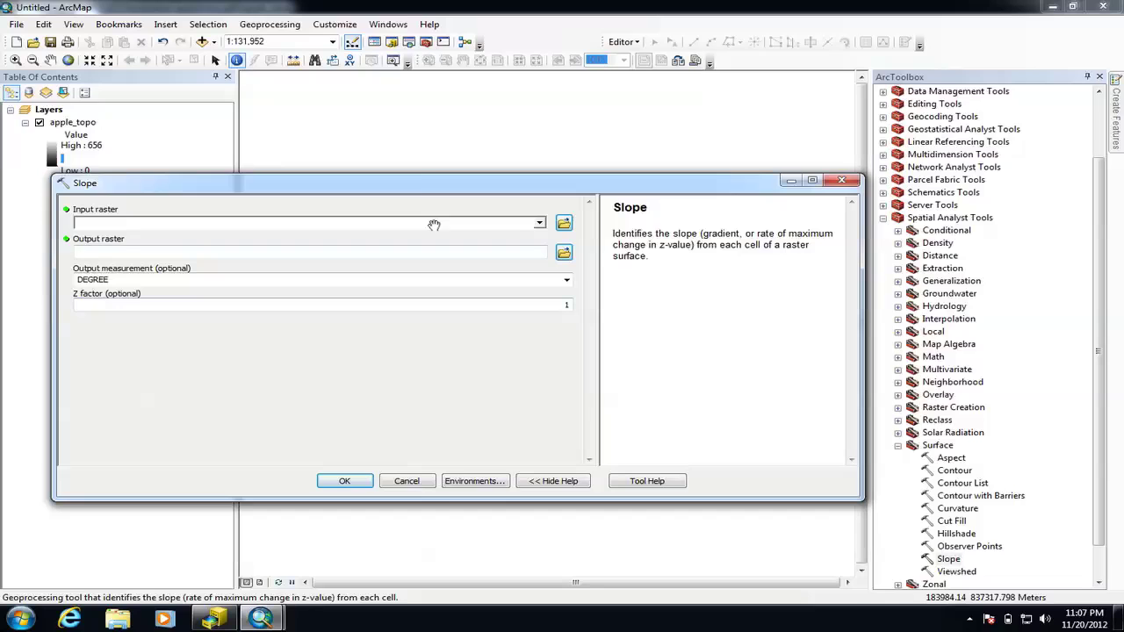
pyautogui.moveTo(429, 185); pyautogui.dragTo(460, 201)
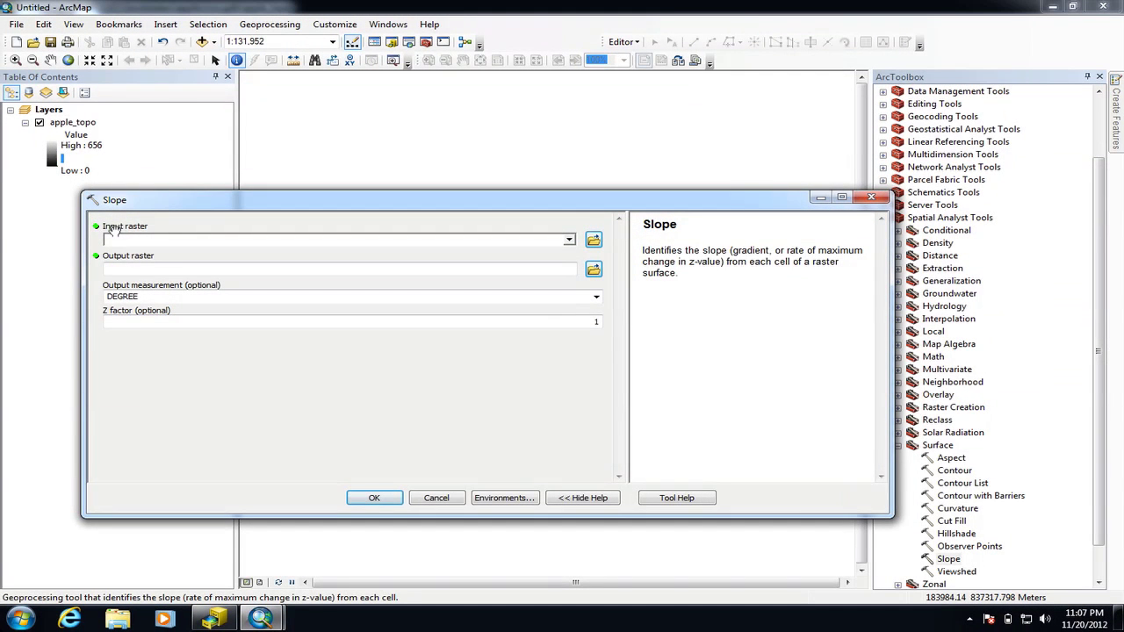
pyautogui.click(568, 240)
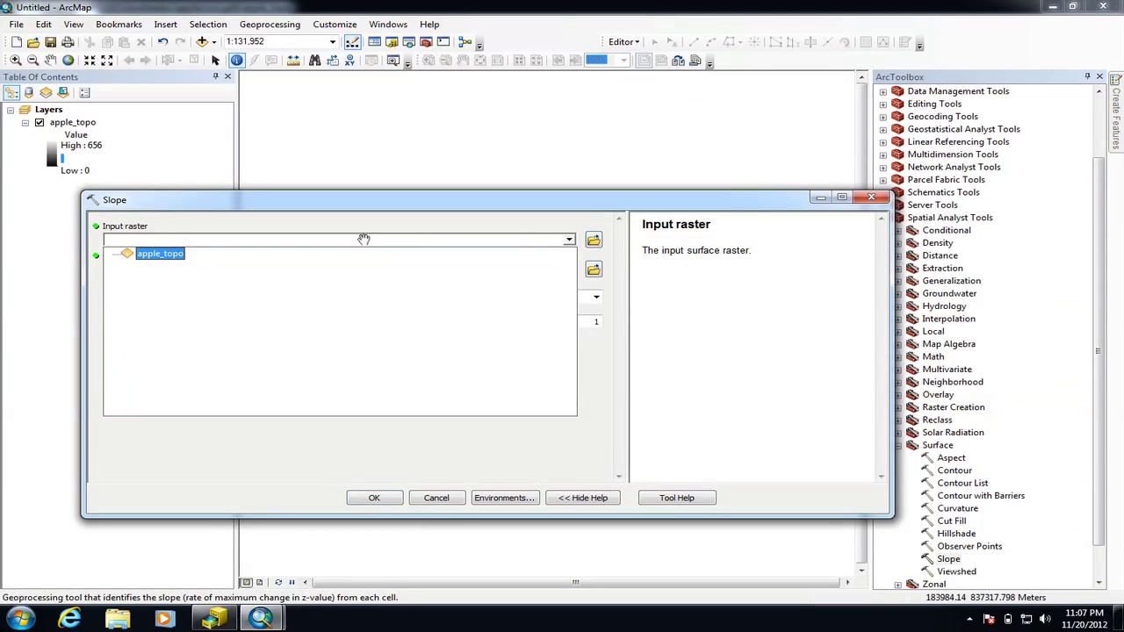
pyautogui.click(149, 254)
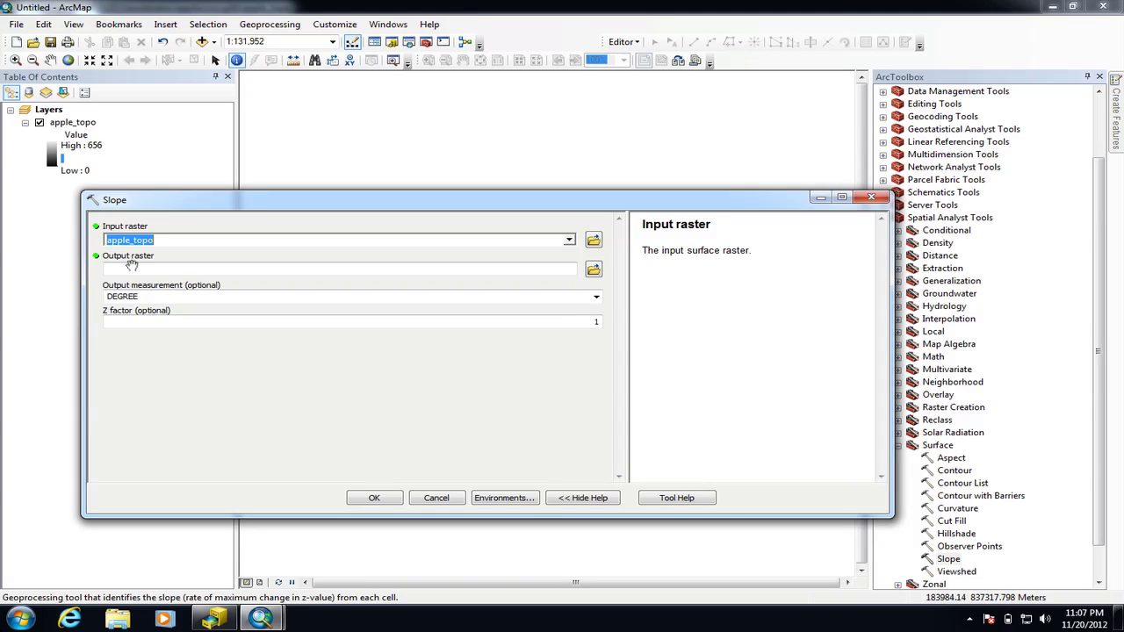
pyautogui.click(264, 269)
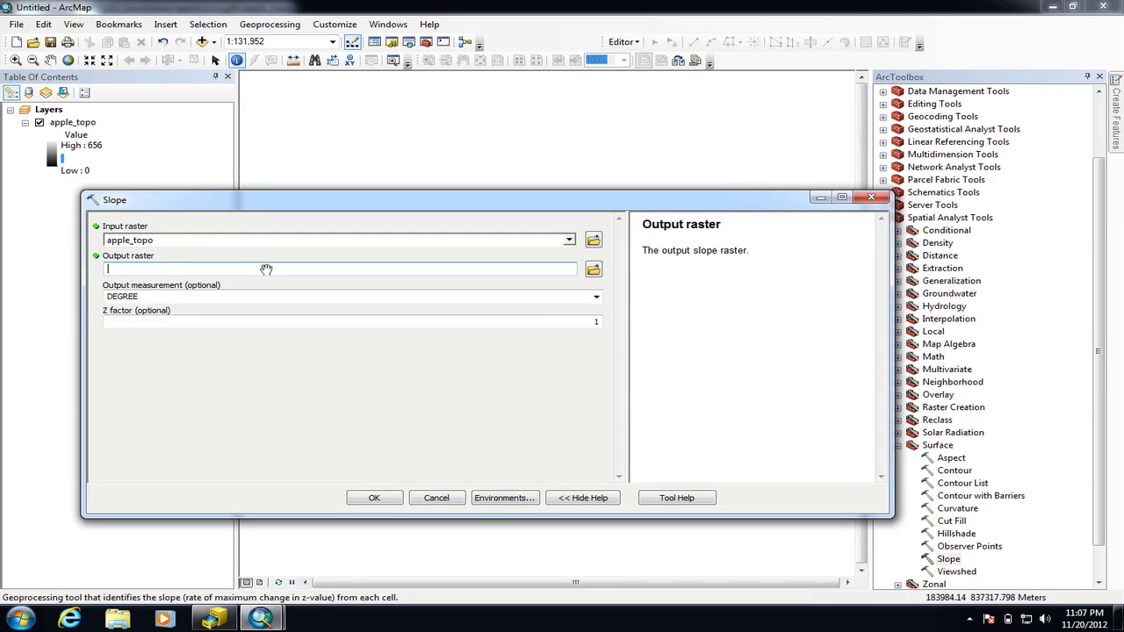
pyautogui.click(592, 267)
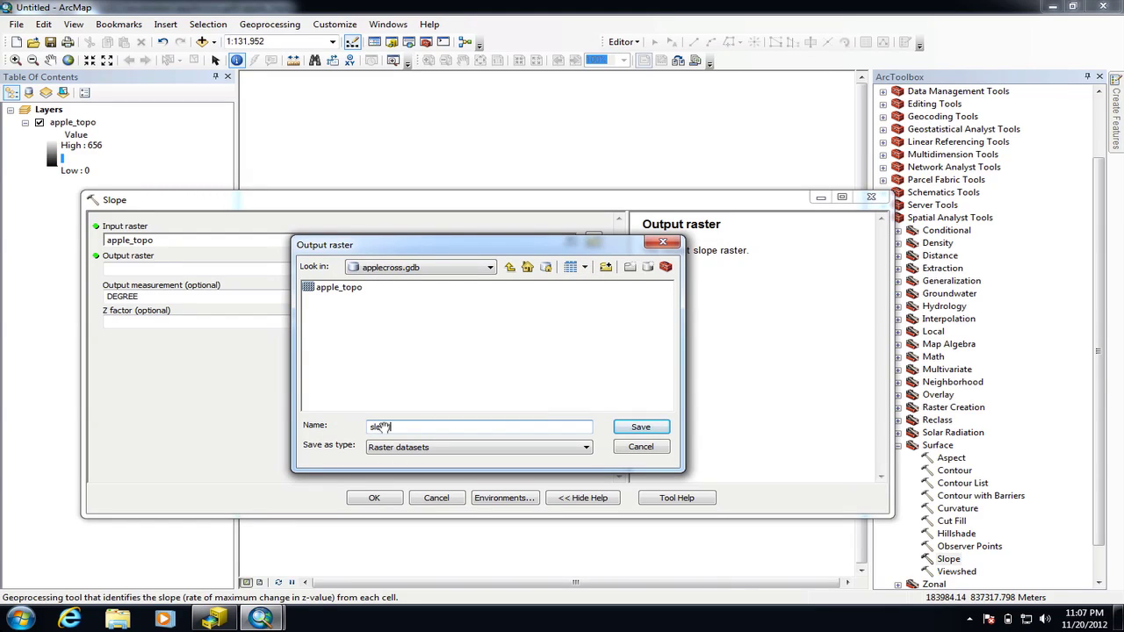
pyautogui.write('slope')
pyautogui.click(625, 426)
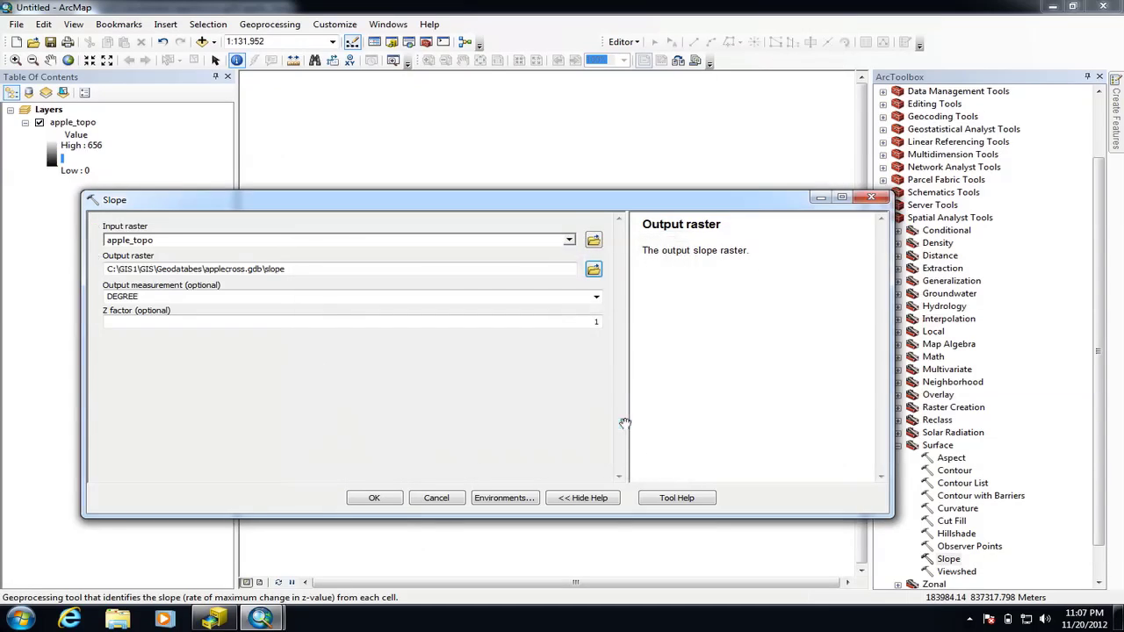
pyautogui.click(377, 497)
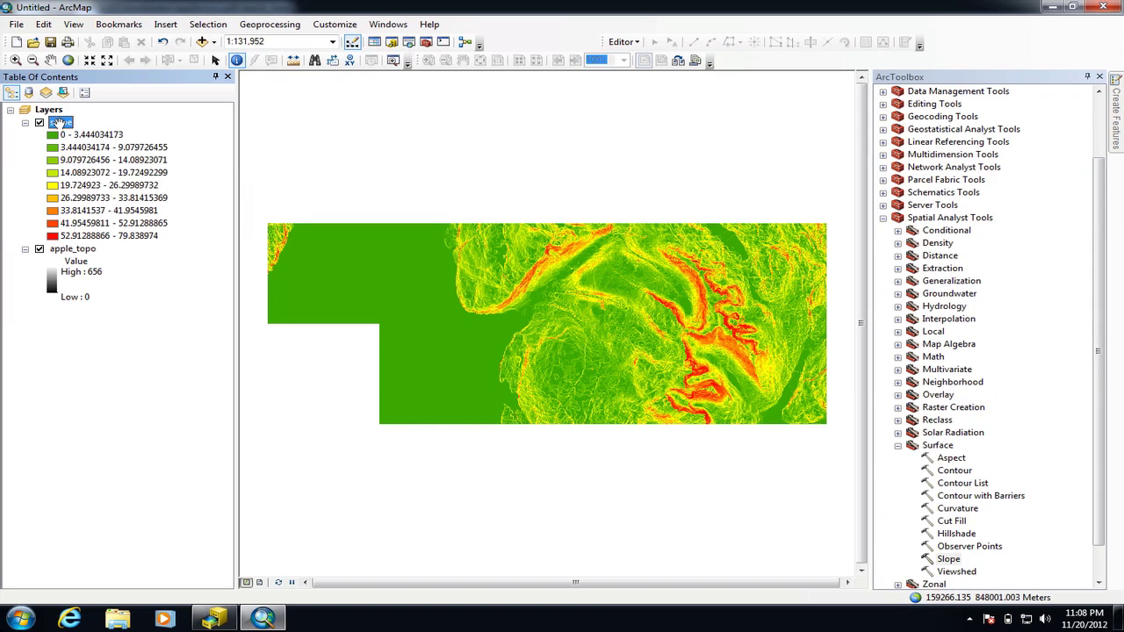
# Step: Change the slope layer's symbology to Stretched with the green-yellow-red colour ramp
pyautogui.doubleClick(60, 123)
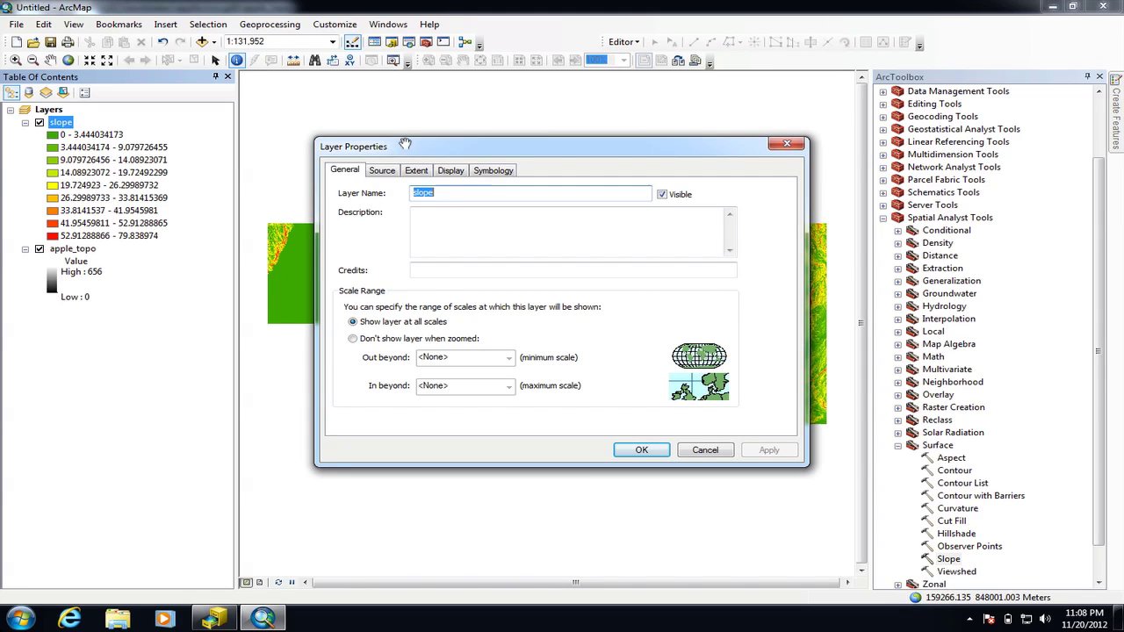
pyautogui.click(497, 171)
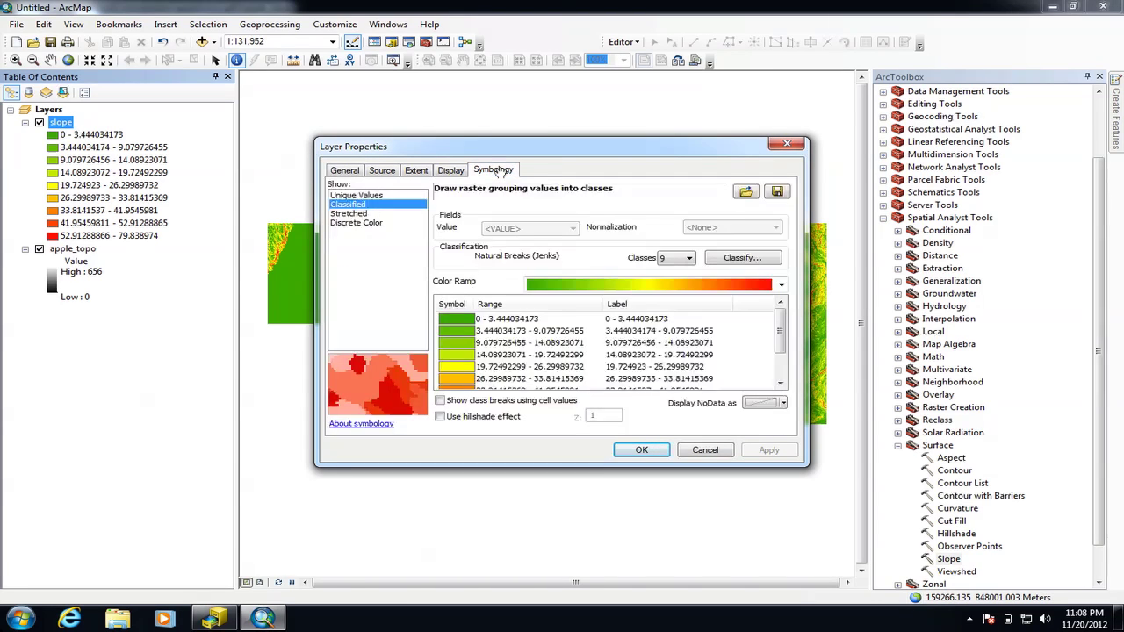
pyautogui.click(351, 213)
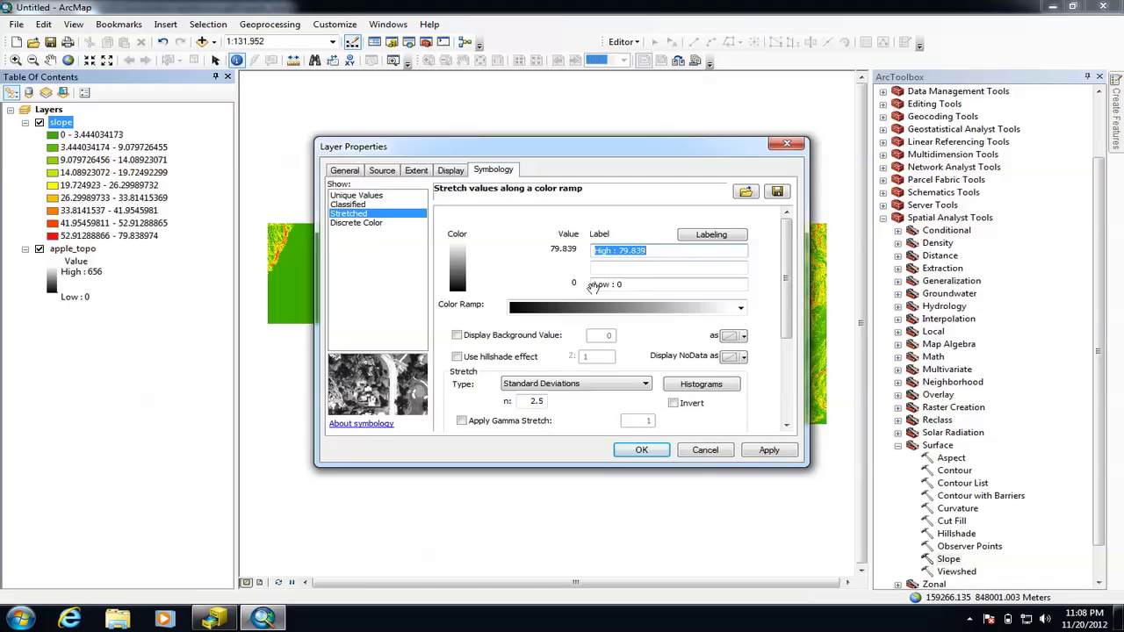
pyautogui.click(742, 308)
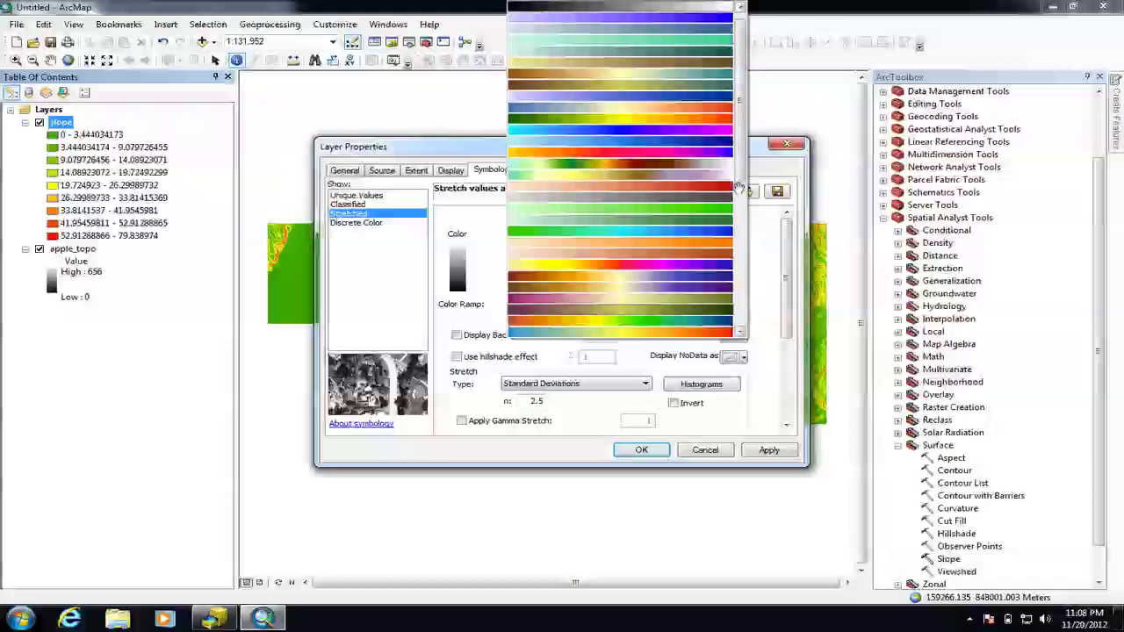
pyautogui.click(689, 120)
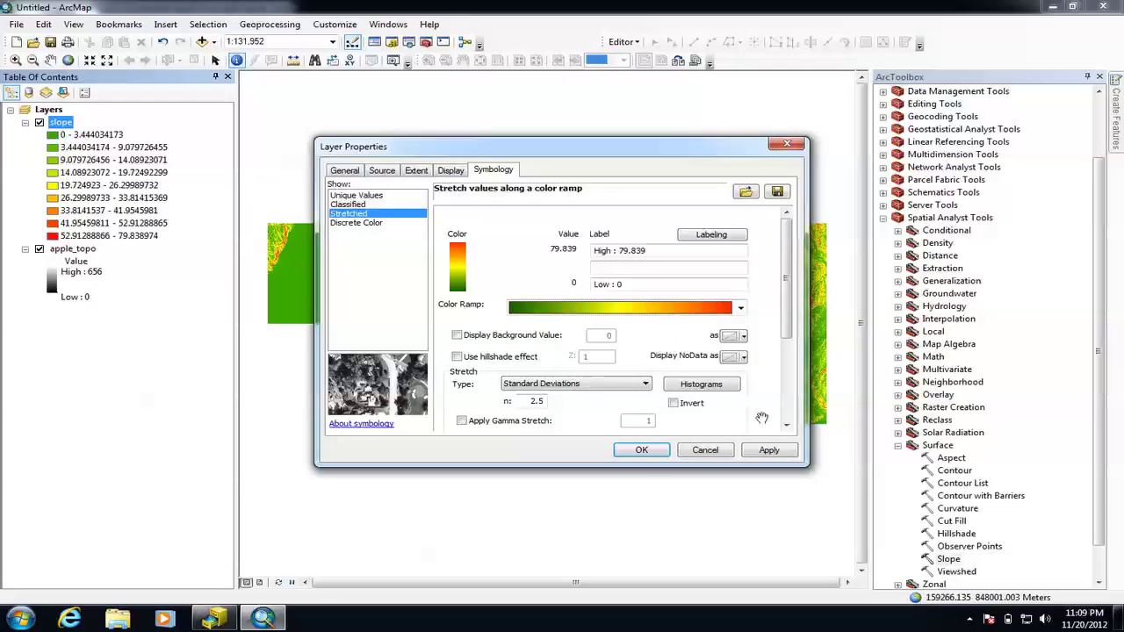
pyautogui.click(769, 449)
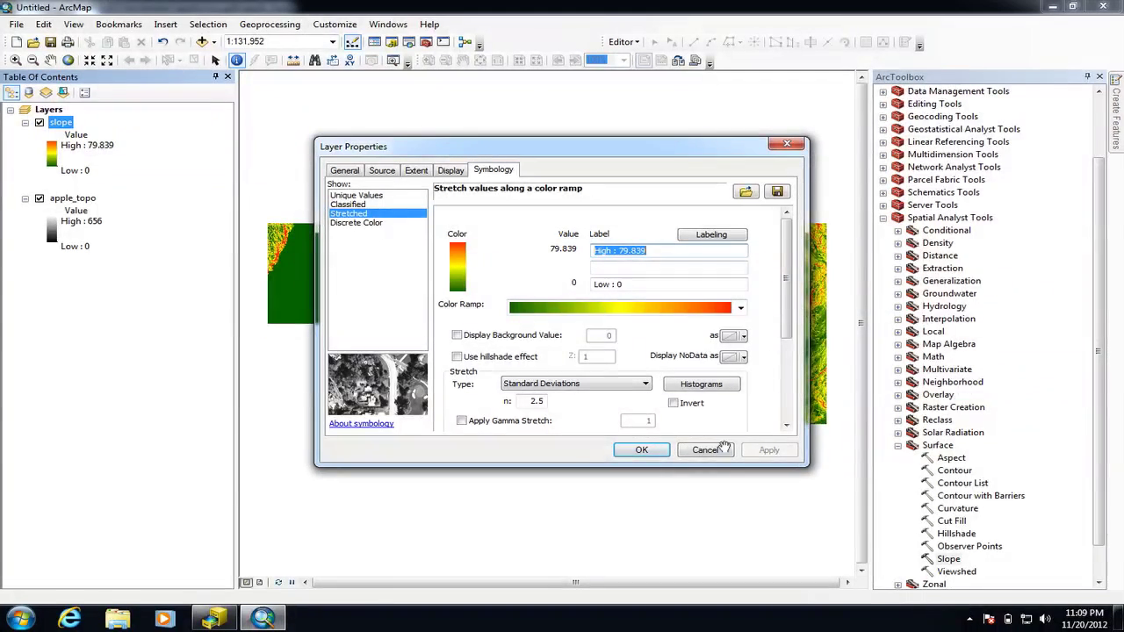
pyautogui.click(657, 449)
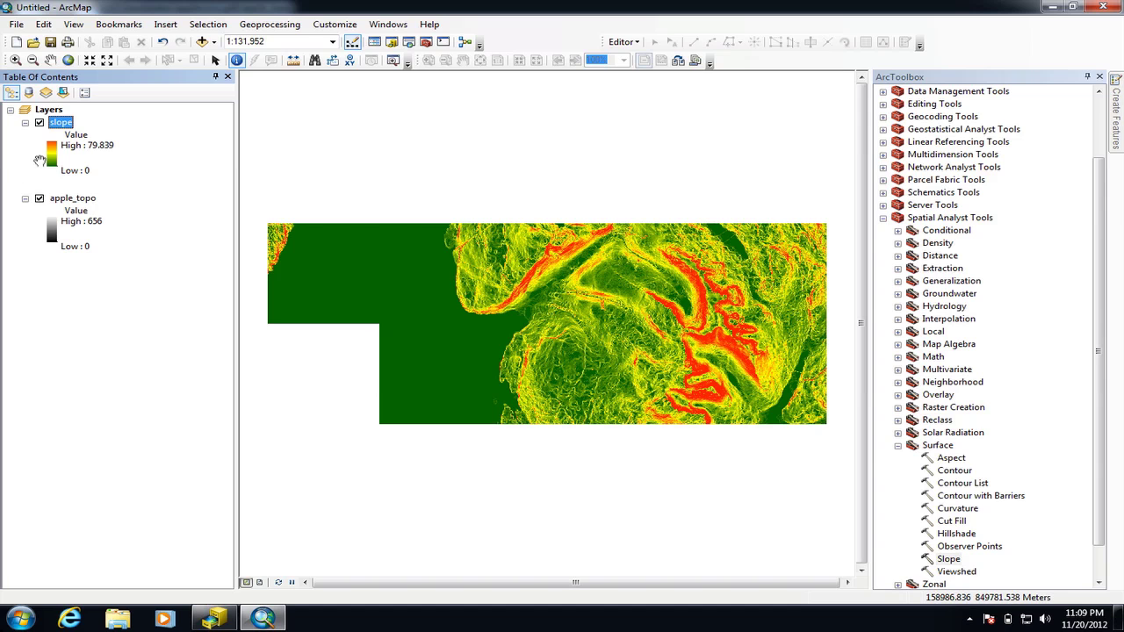
# Step: Apply the black-to-white ramp to slope, then reopen the colour ramp list to pick another
pyautogui.doubleClick(52, 154)
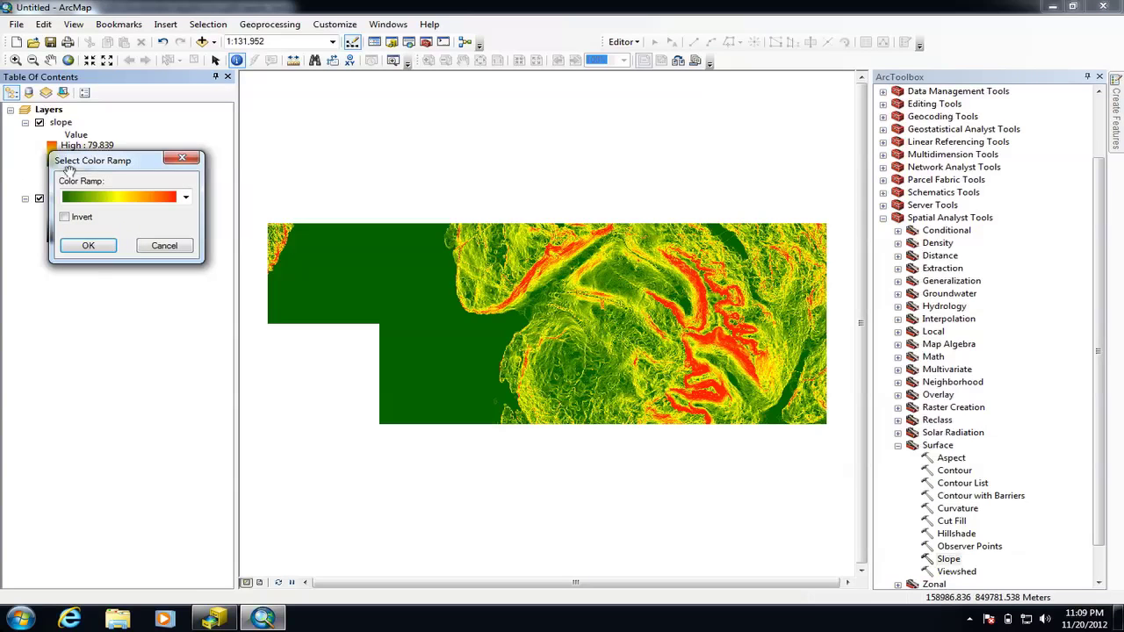
pyautogui.click(181, 196)
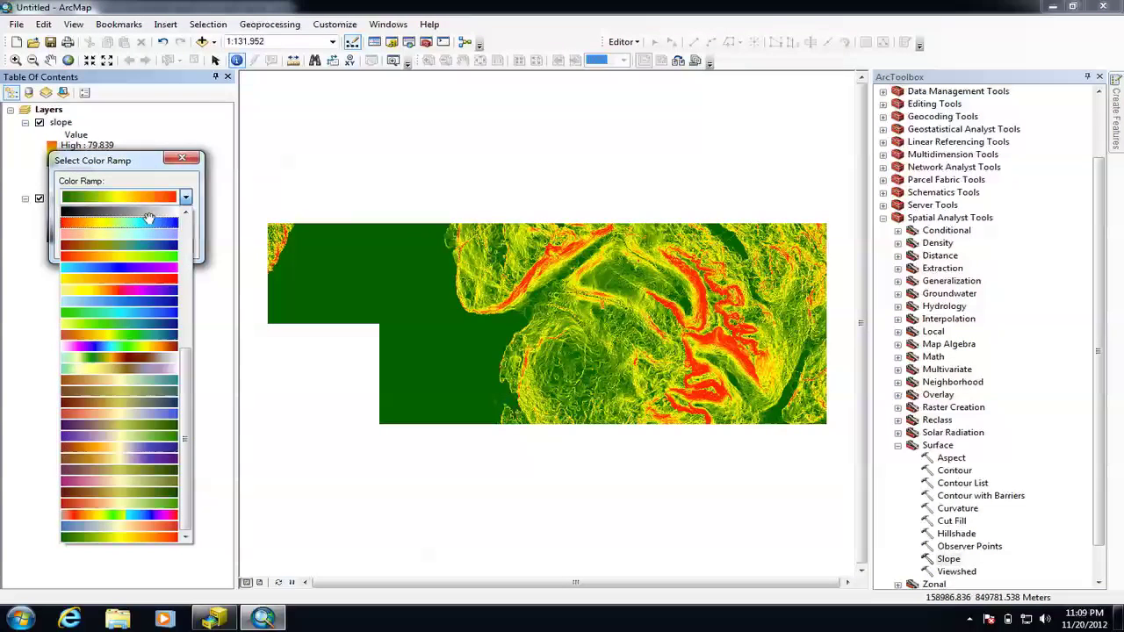
pyautogui.click(151, 220)
pyautogui.click(88, 245)
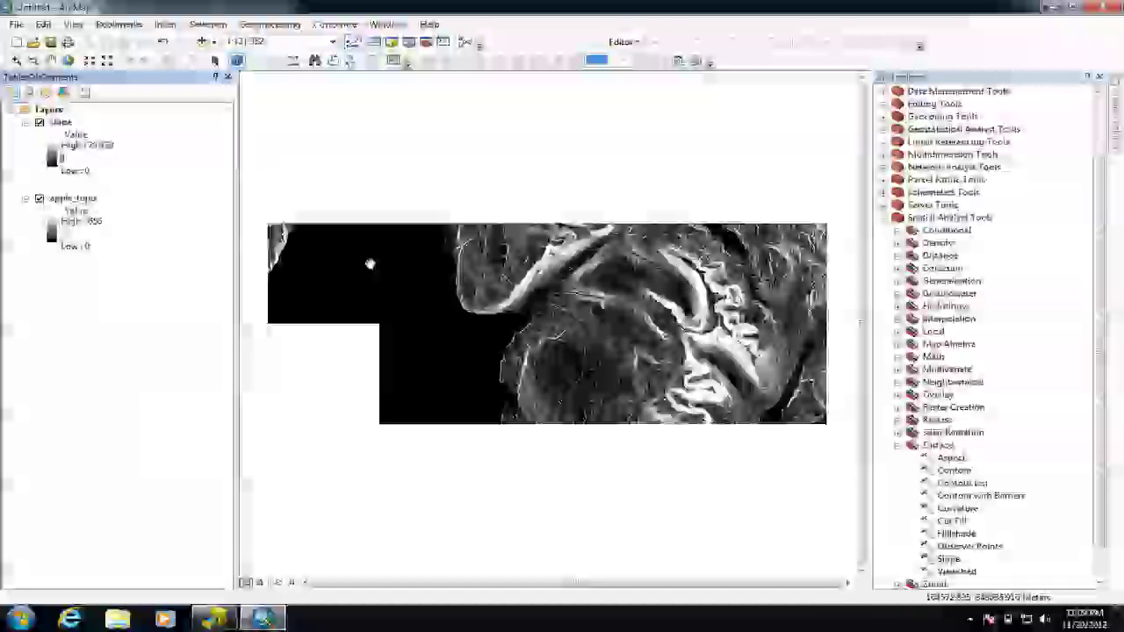
pyautogui.click(52, 157)
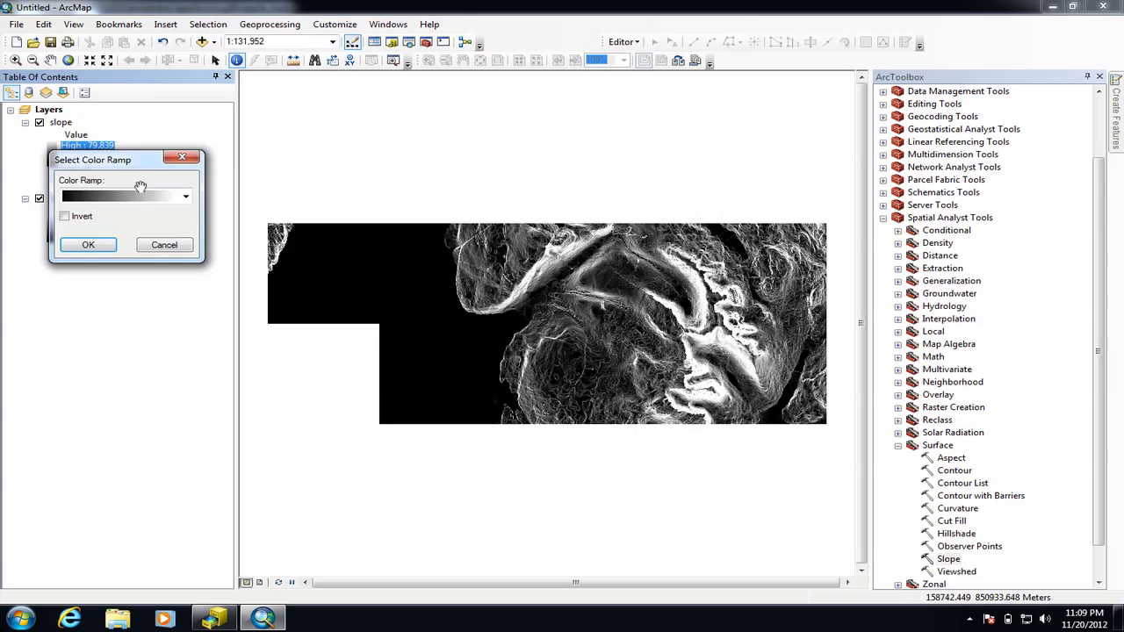
pyautogui.click(180, 195)
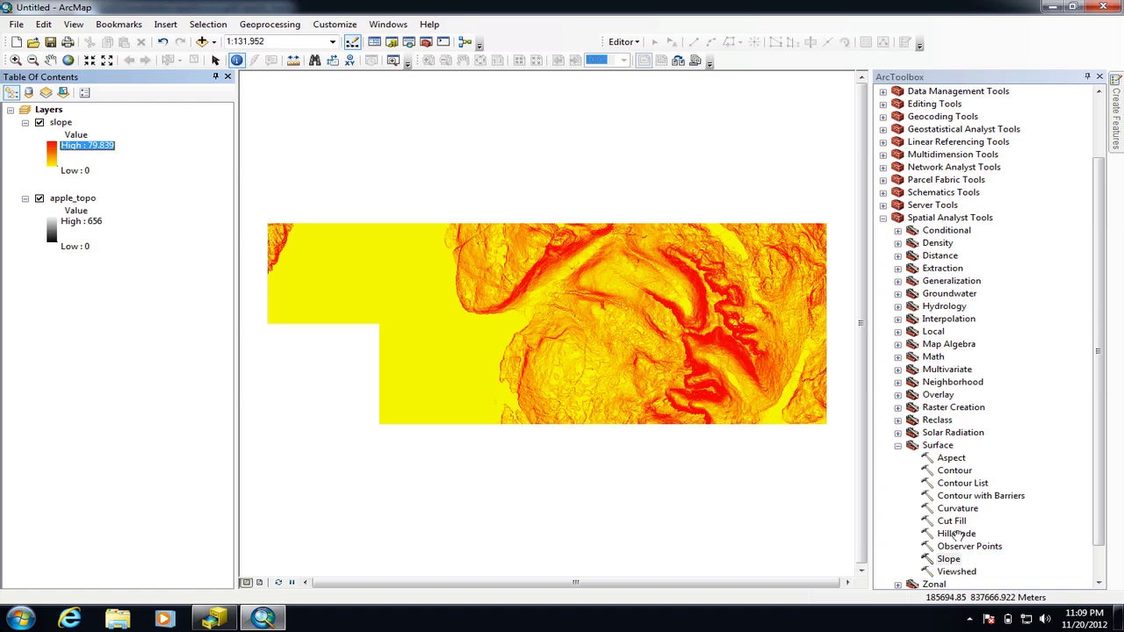
# Step: Run the Hillshade tool on apple_topo, saving the output as 'hillshade' in applecross.gdb
pyautogui.doubleClick(955, 534)
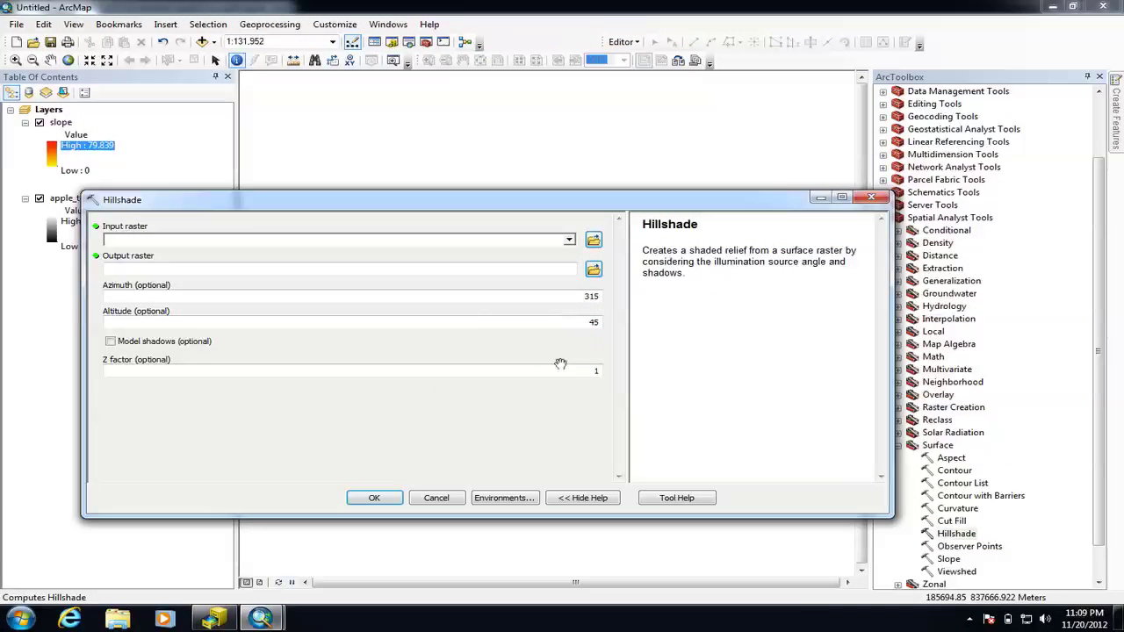
pyautogui.click(568, 240)
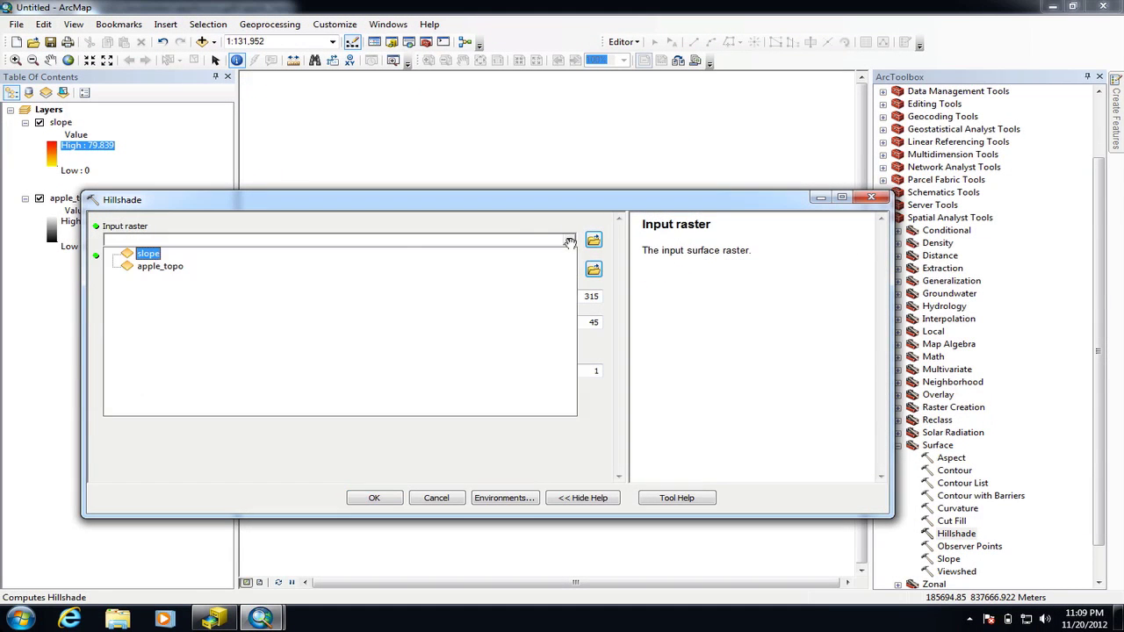
pyautogui.click(160, 267)
pyautogui.click(139, 269)
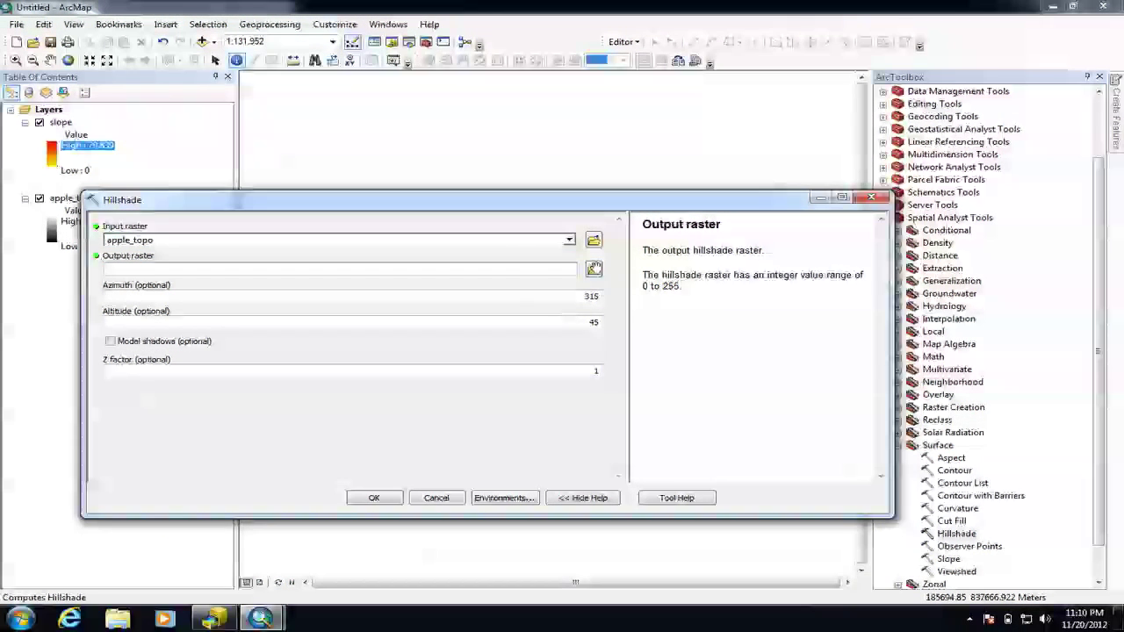
pyautogui.click(594, 269)
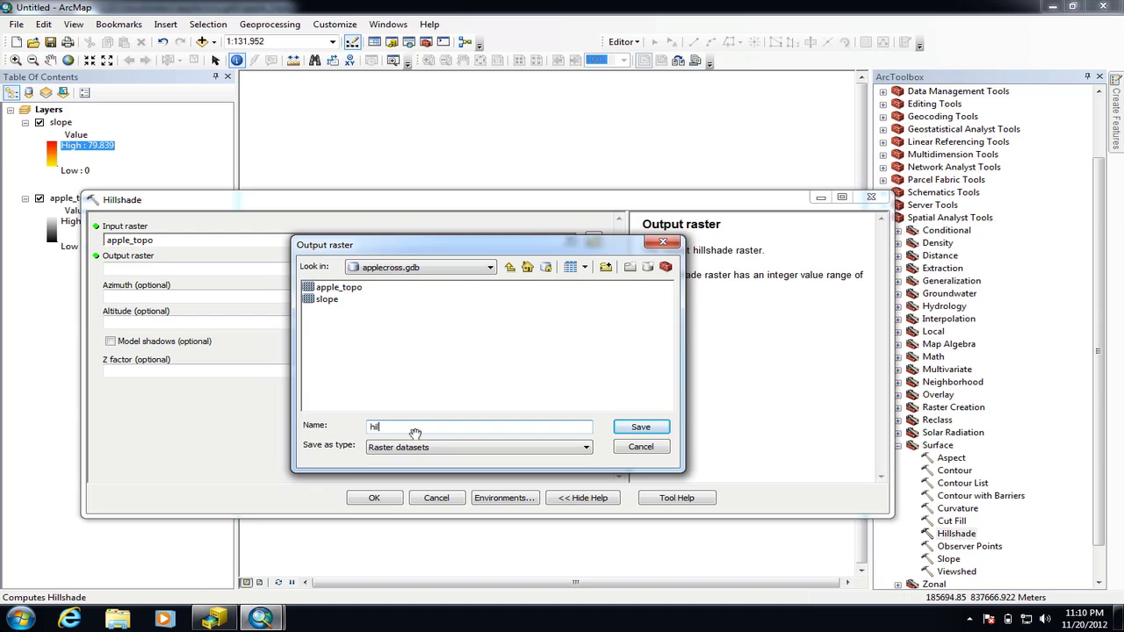
pyautogui.write('hillshade')
pyautogui.click(640, 427)
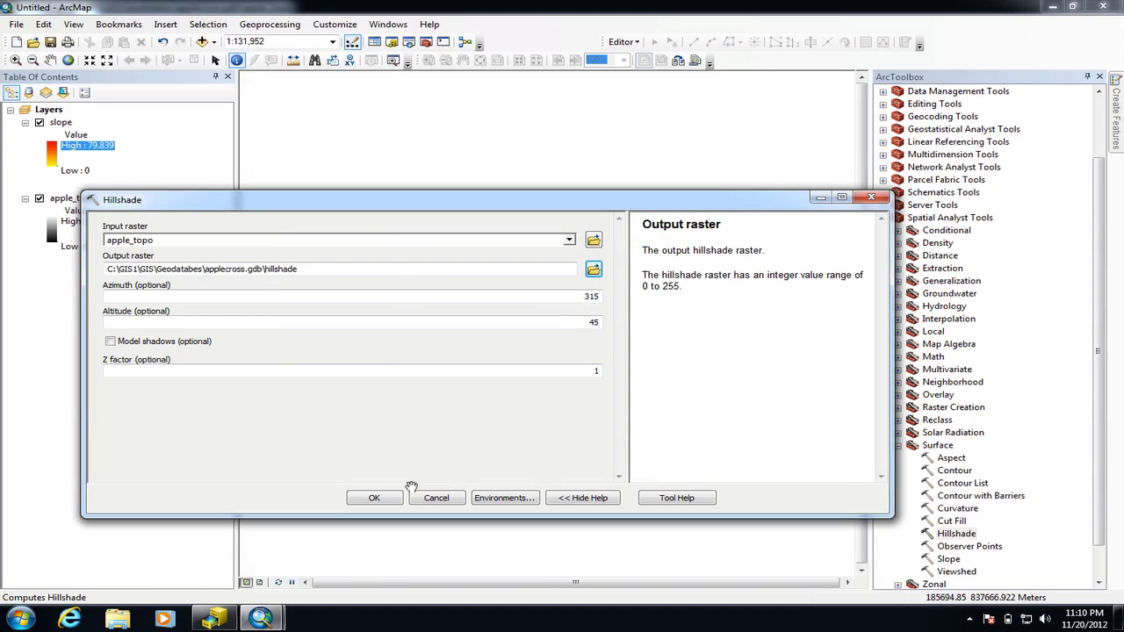
pyautogui.click(376, 498)
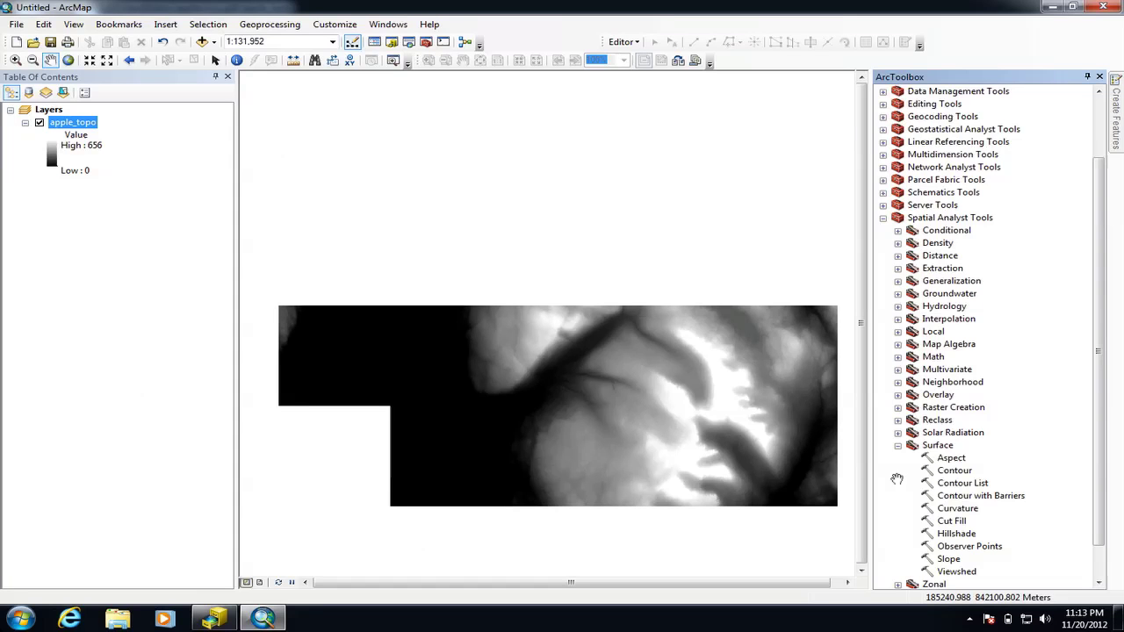
# Step: Run the Aspect tool on apple_topo, saving the output as 'aspect' in applecross.gdb
pyautogui.click(948, 457)
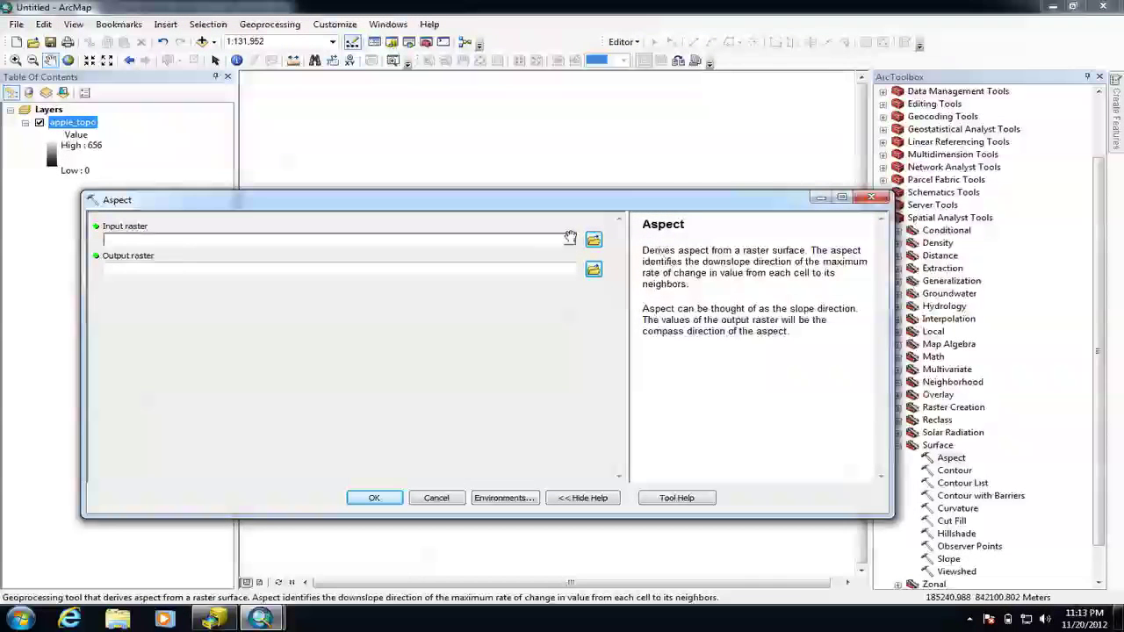
pyautogui.click(569, 239)
pyautogui.click(164, 256)
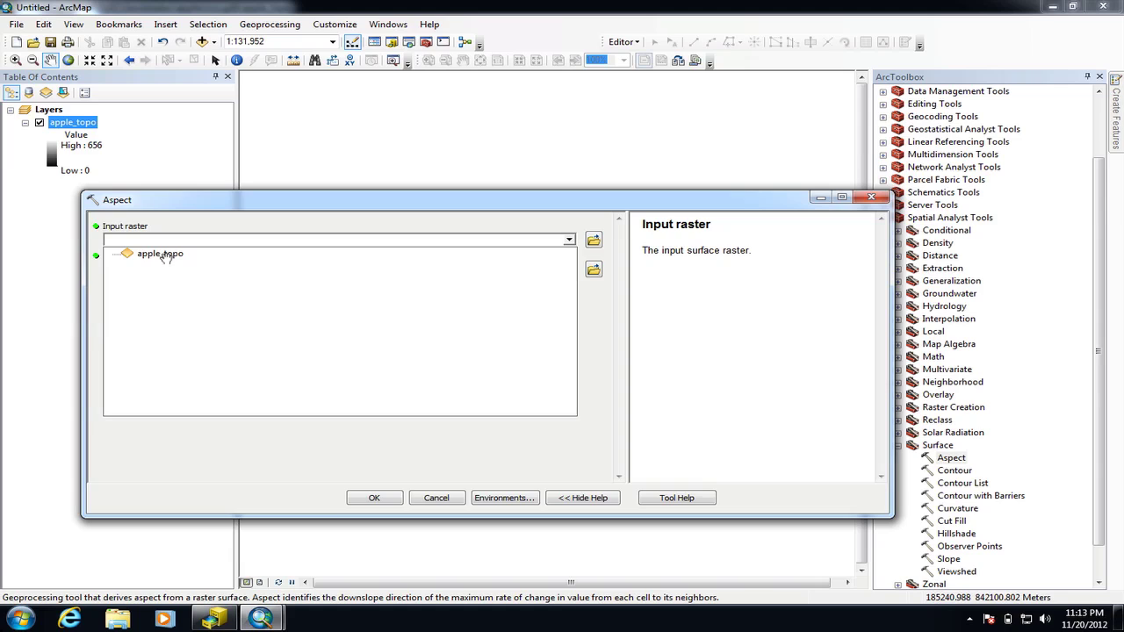
pyautogui.click(160, 254)
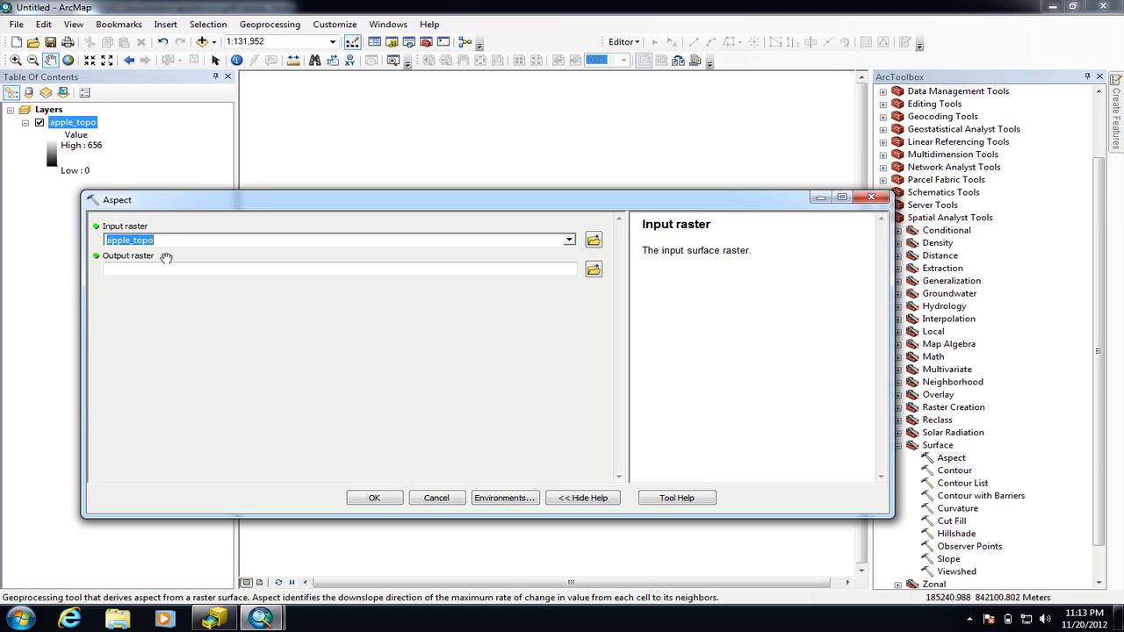
pyautogui.click(173, 268)
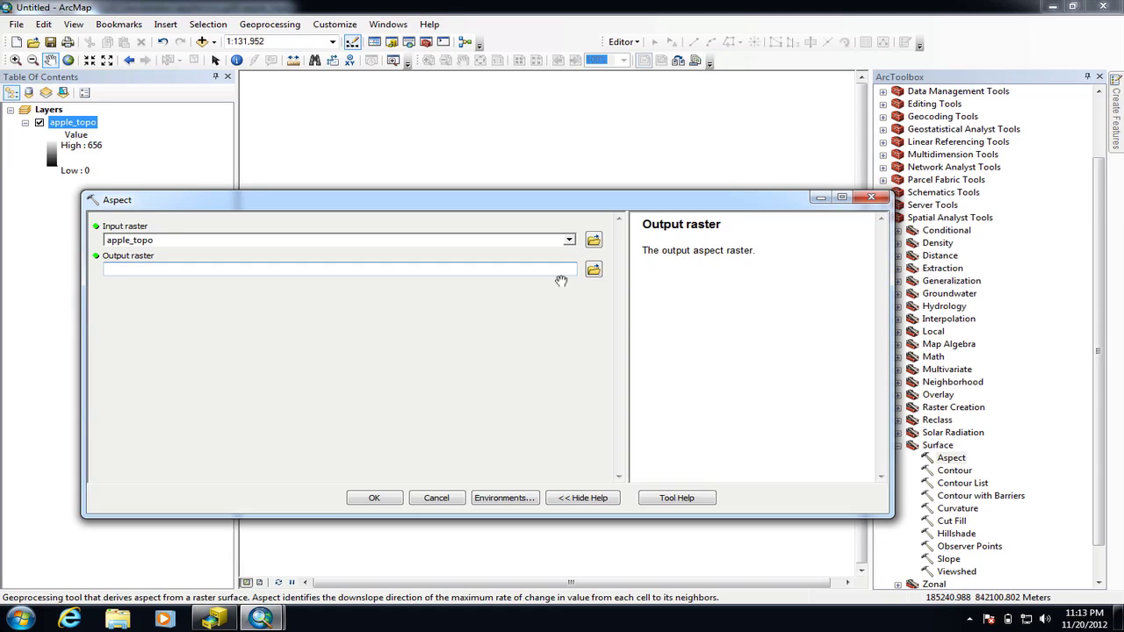
pyautogui.click(593, 270)
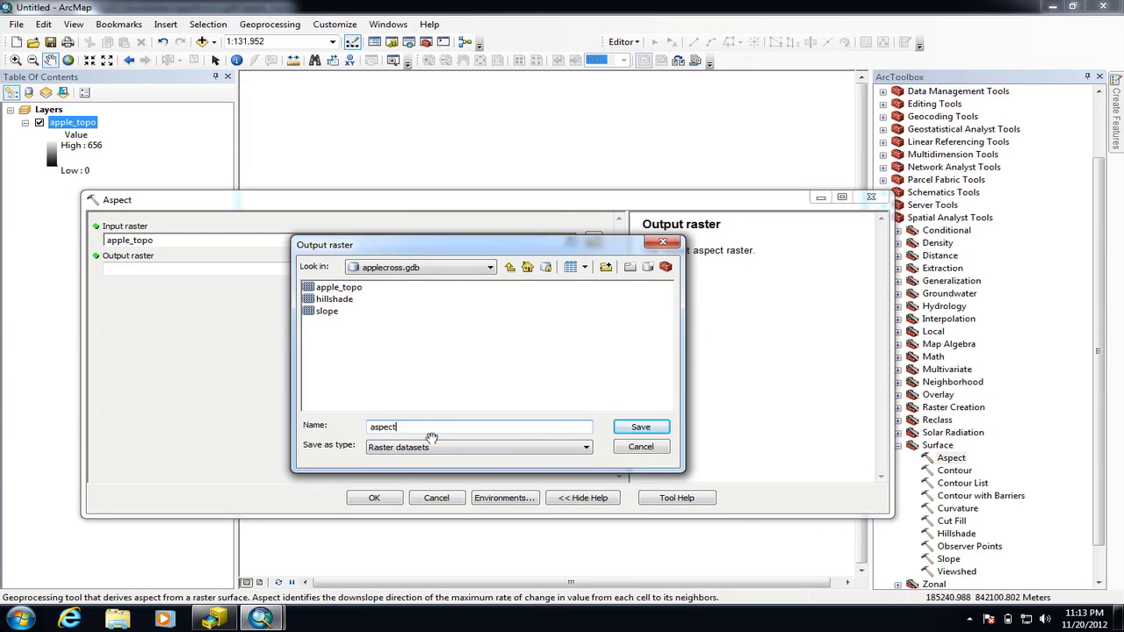
pyautogui.click(641, 427)
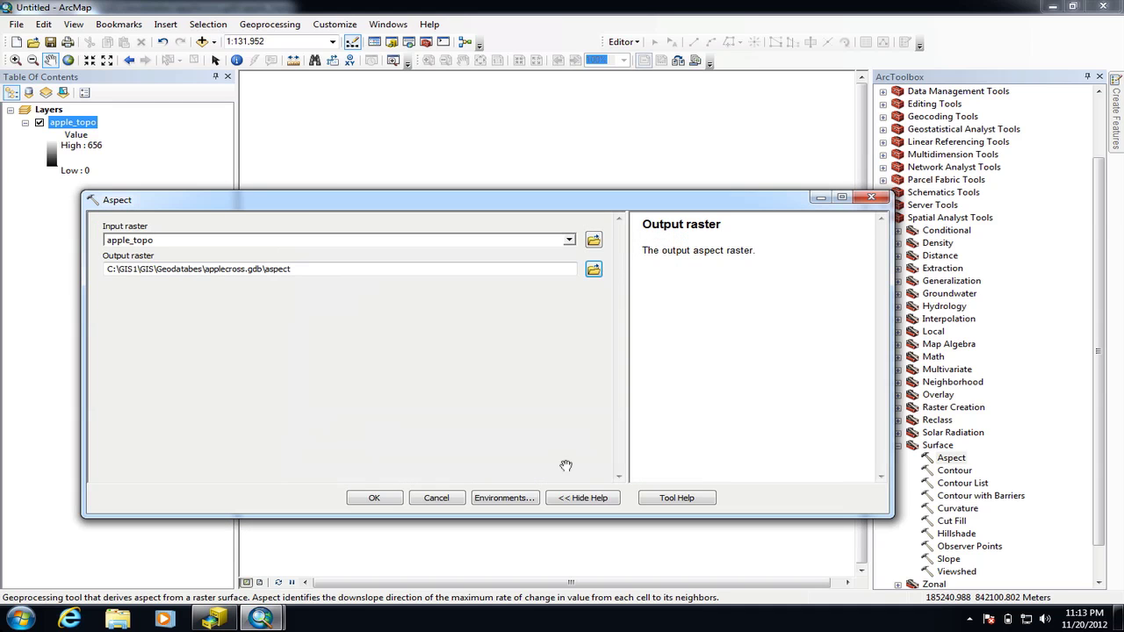
pyautogui.click(396, 497)
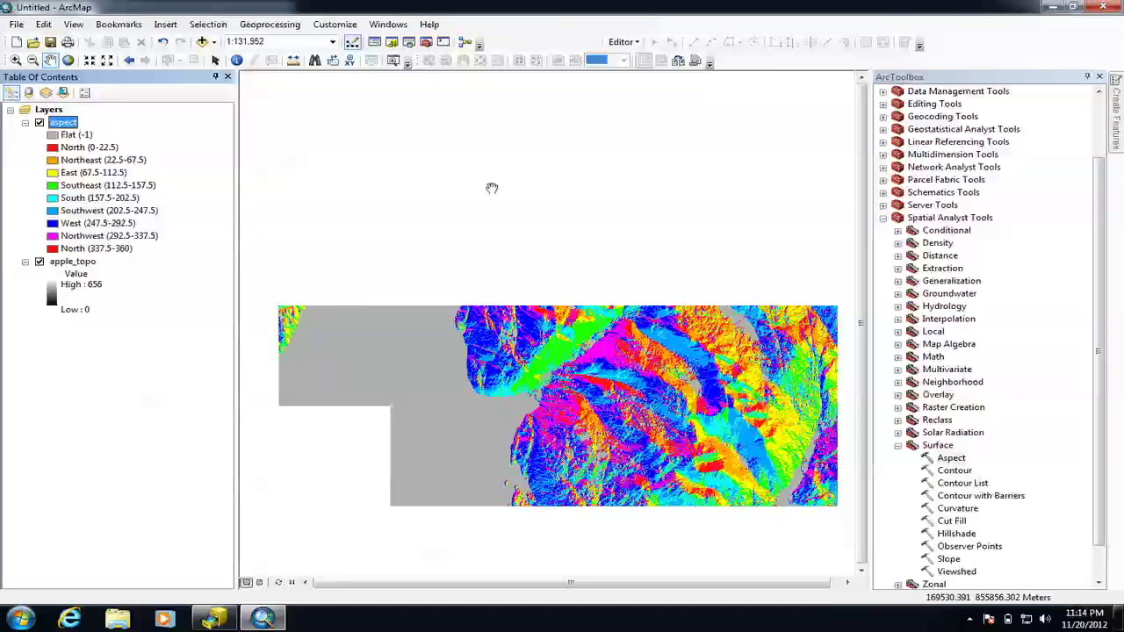
# Step: Add the hillshade and slope rasters from applecross.gdb to the map, building pyramids for each
pyautogui.click(1099, 77)
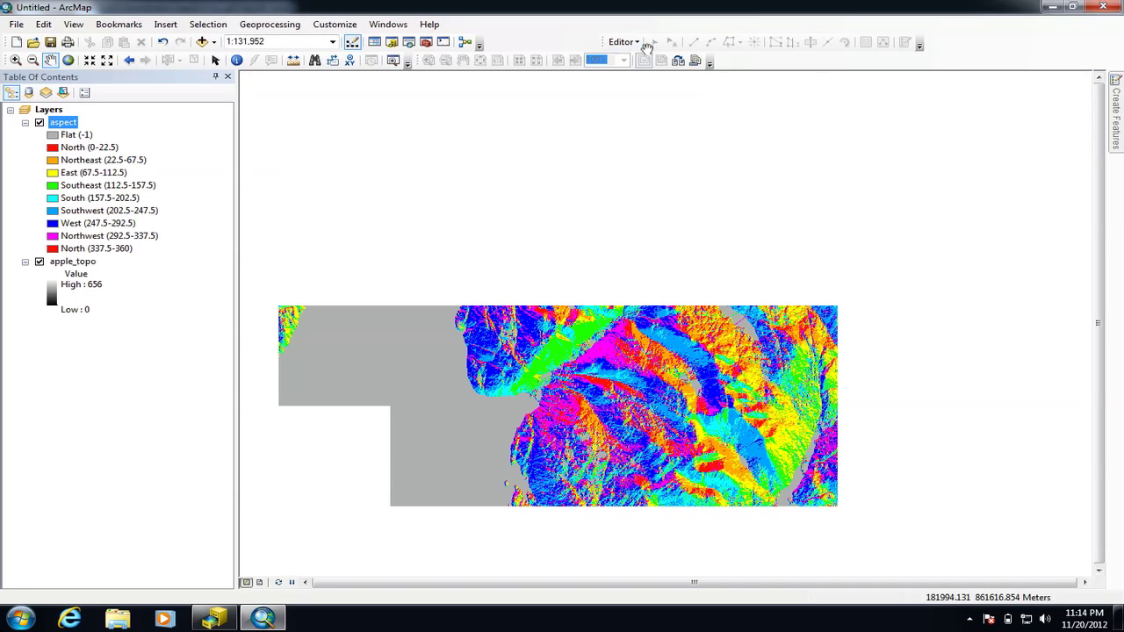
pyautogui.click(392, 42)
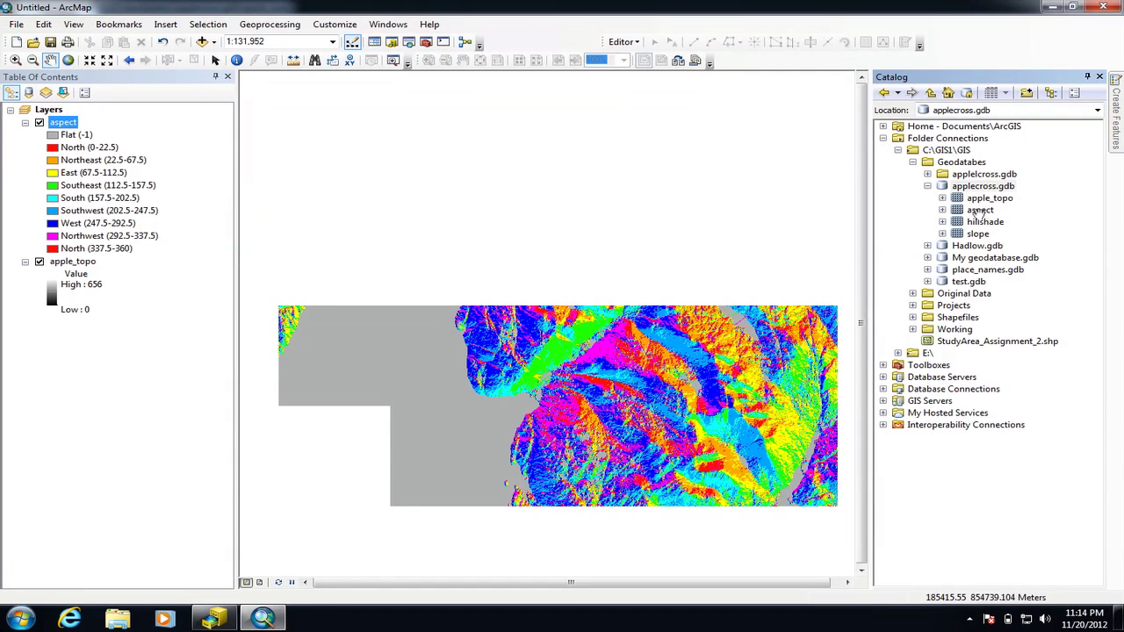
pyautogui.moveTo(981, 221); pyautogui.dragTo(667, 314)
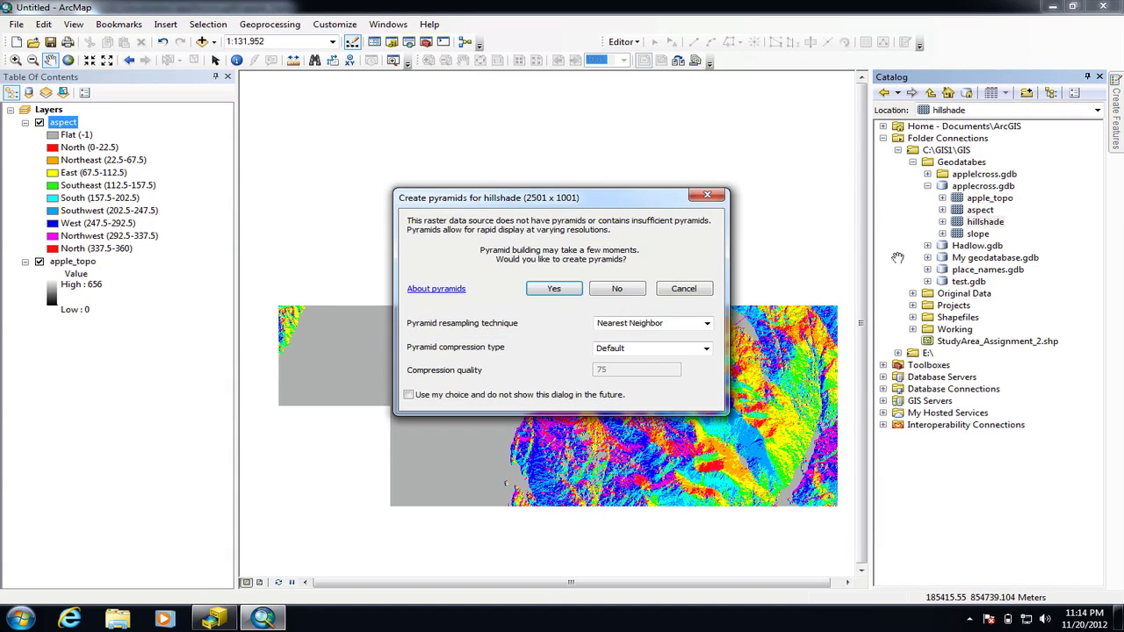
pyautogui.click(554, 289)
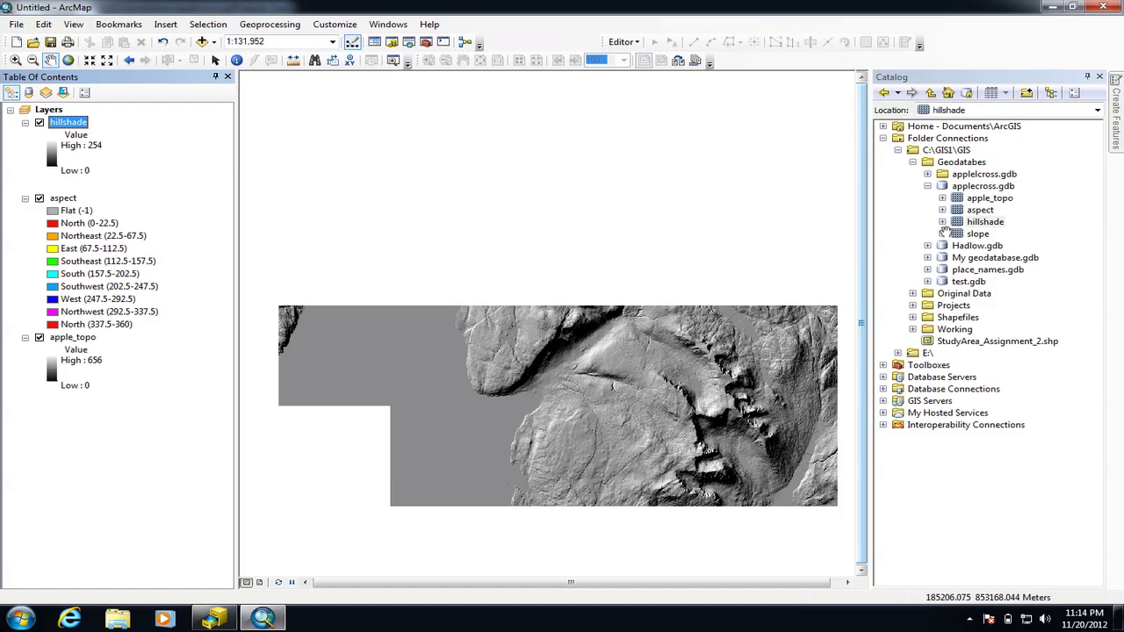
pyautogui.moveTo(977, 234); pyautogui.dragTo(682, 266)
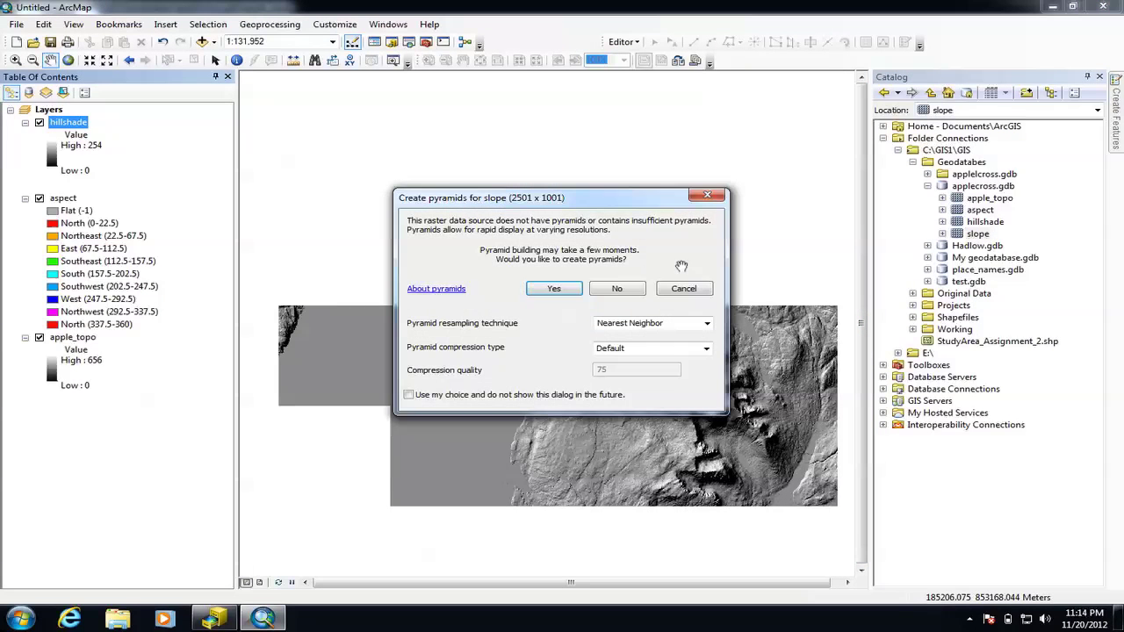
pyautogui.click(531, 288)
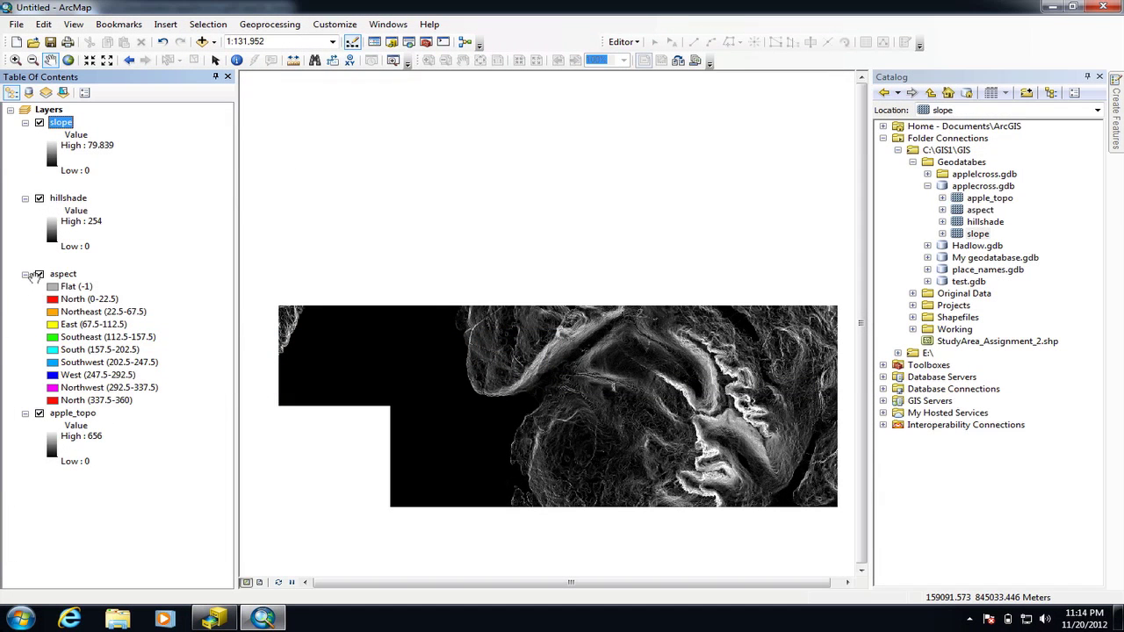
# Step: Collapse the aspect, hillshade and slope legends in the table of contents
pyautogui.click(26, 274)
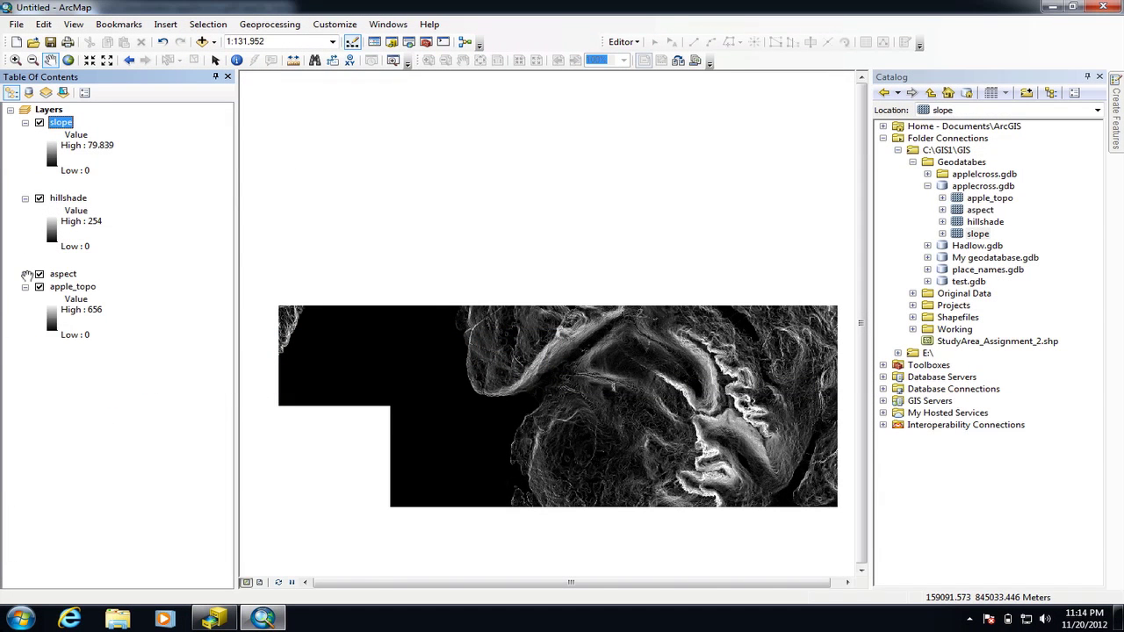
pyautogui.click(26, 197)
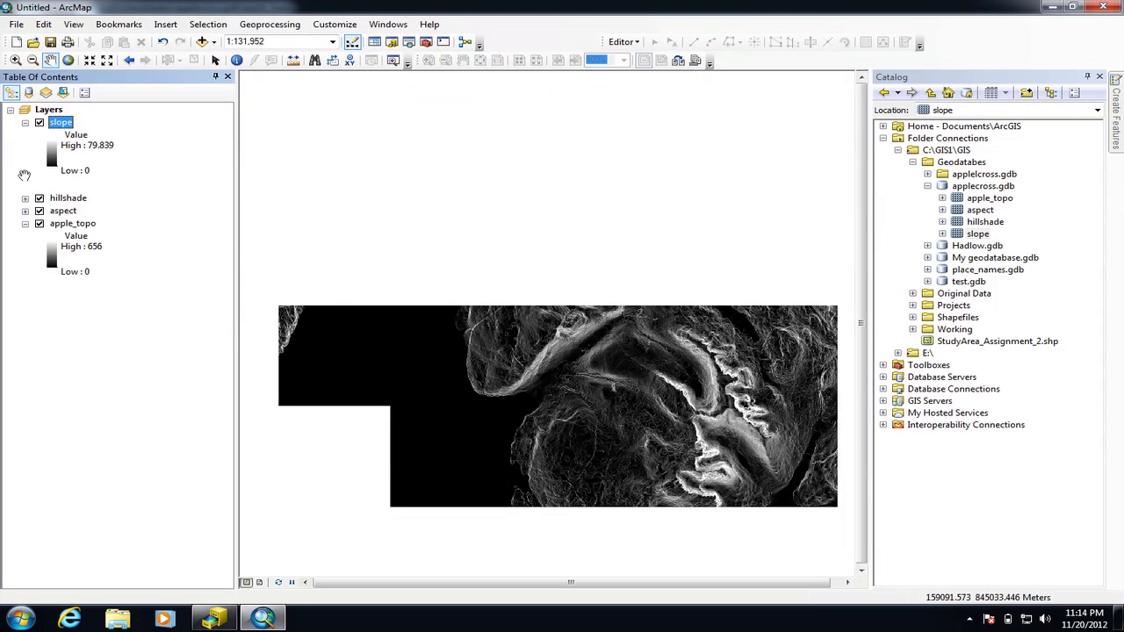
pyautogui.click(25, 123)
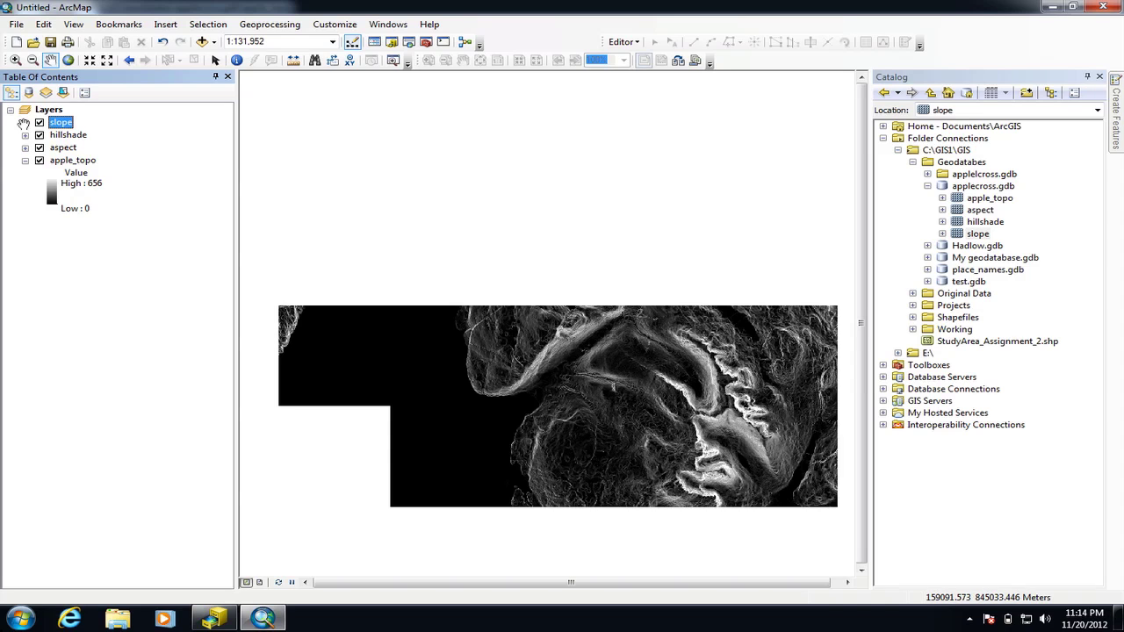
# Step: Move hillshade above slope and set its display transparency to 20%
pyautogui.moveTo(52, 131); pyautogui.dragTo(56, 113)
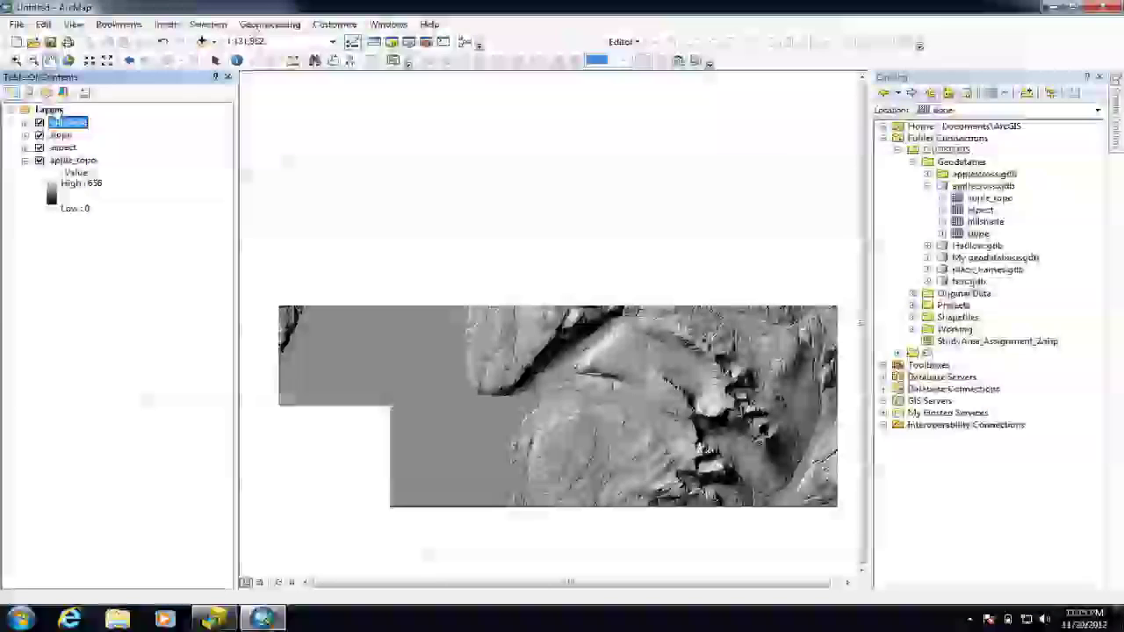
pyautogui.doubleClick(69, 122)
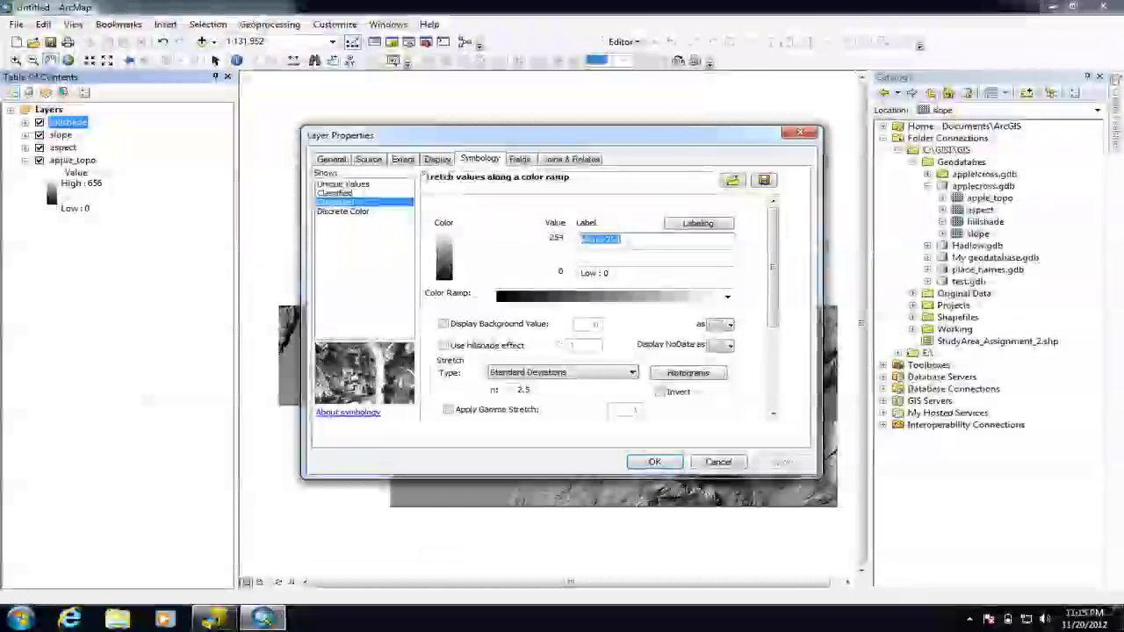
pyautogui.click(438, 159)
pyautogui.doubleClick(441, 311)
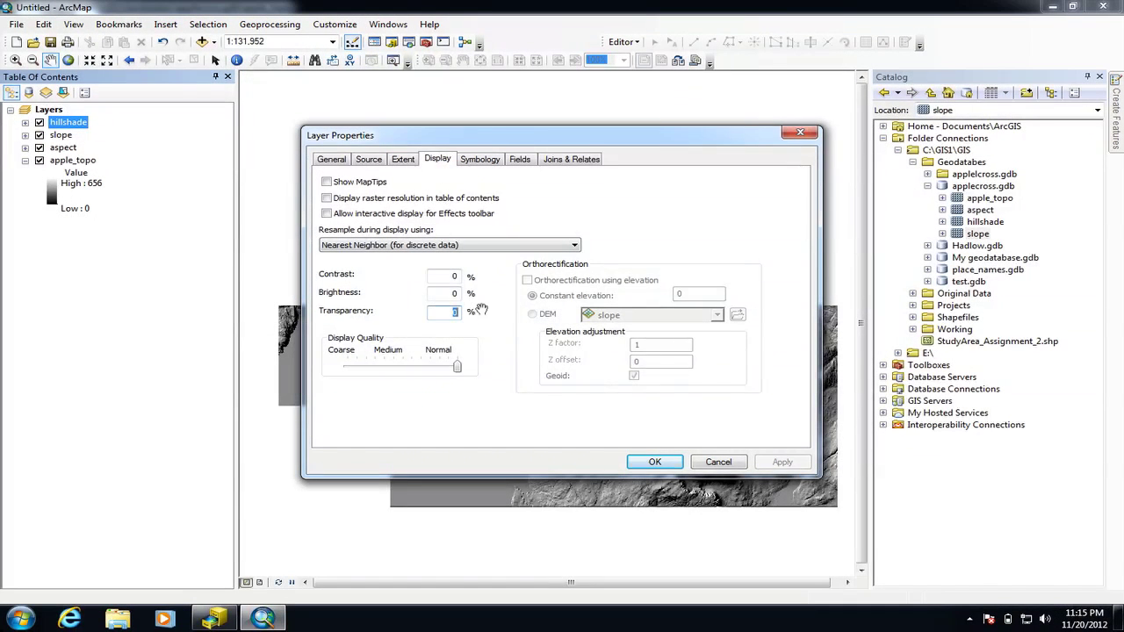
pyautogui.write('2')
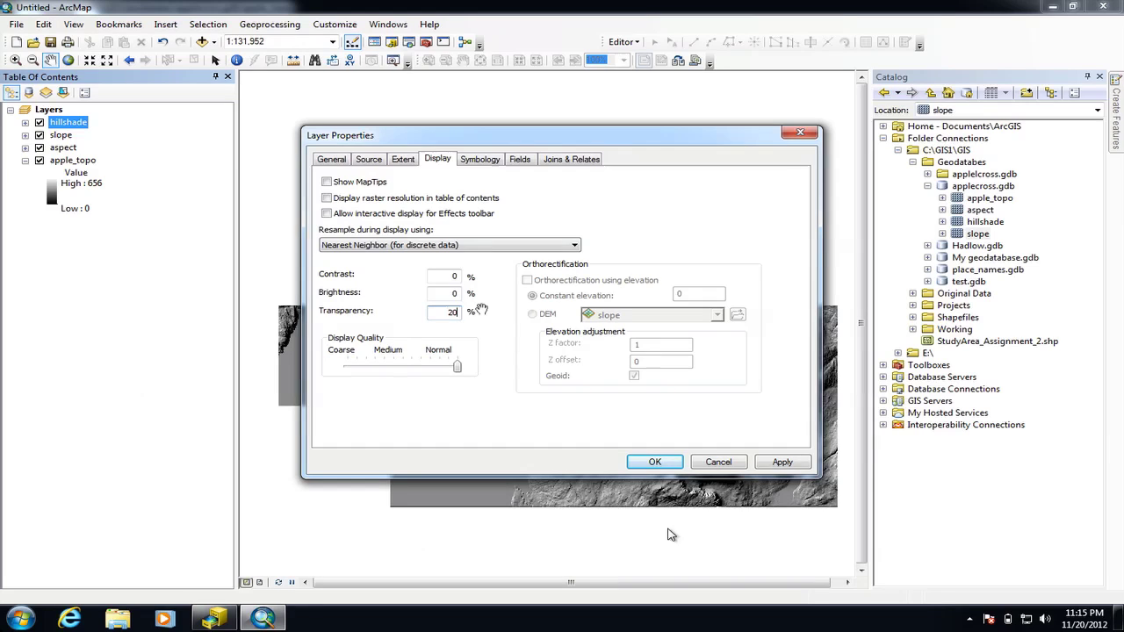
pyautogui.click(654, 461)
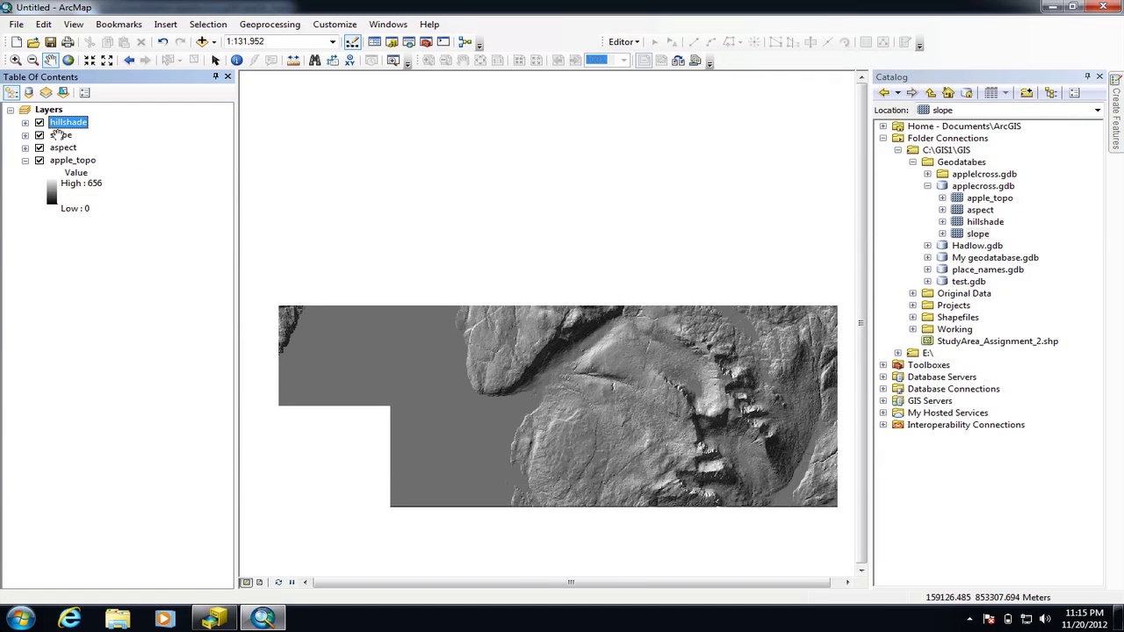
# Step: Apply the light-to-dark blue colour ramp to the slope layer's symbology
pyautogui.doubleClick(55, 134)
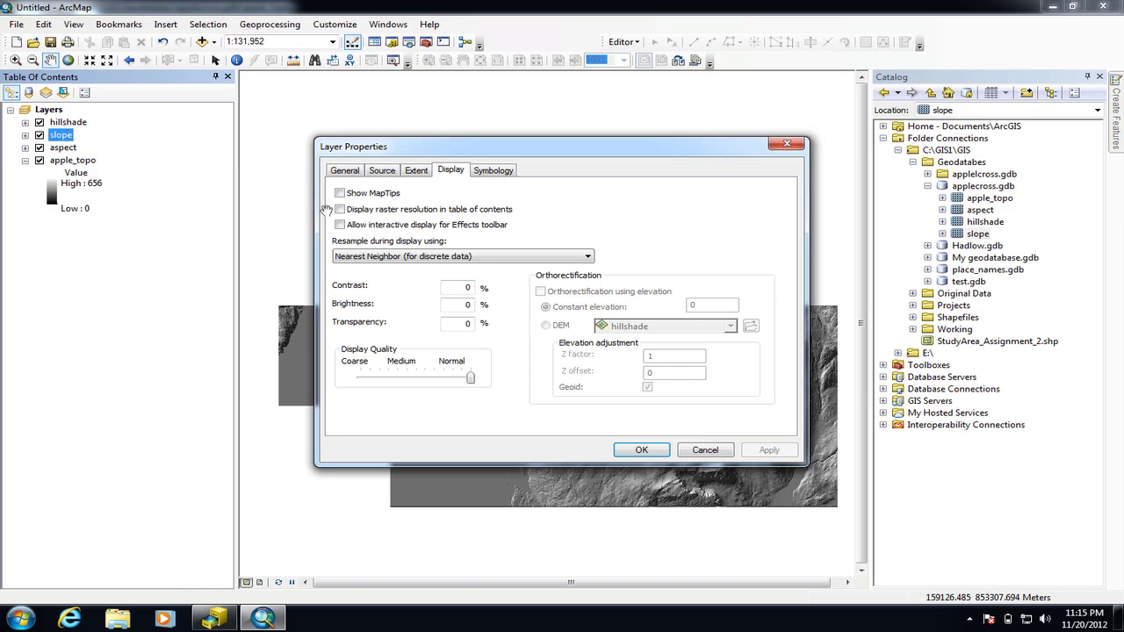
pyautogui.click(492, 170)
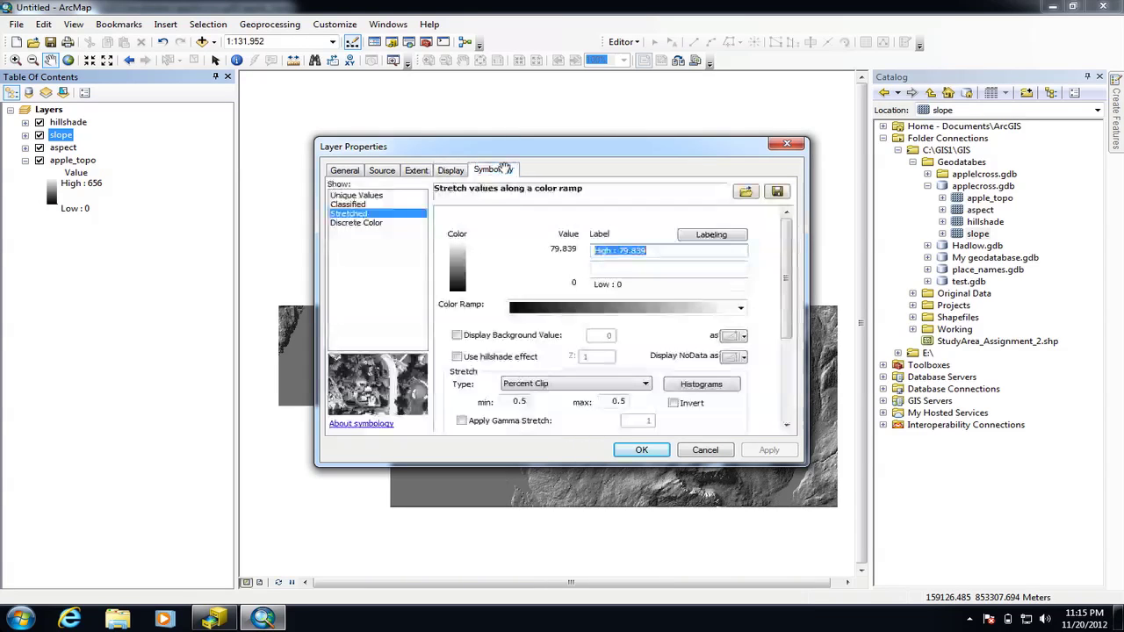
pyautogui.click(738, 307)
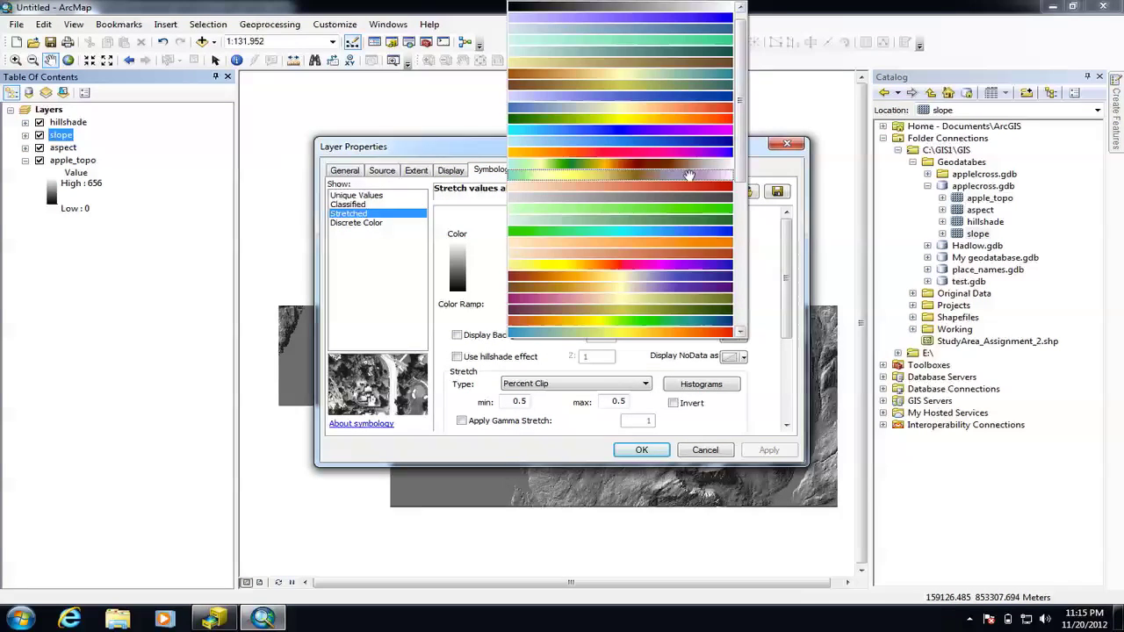
pyautogui.click(694, 139)
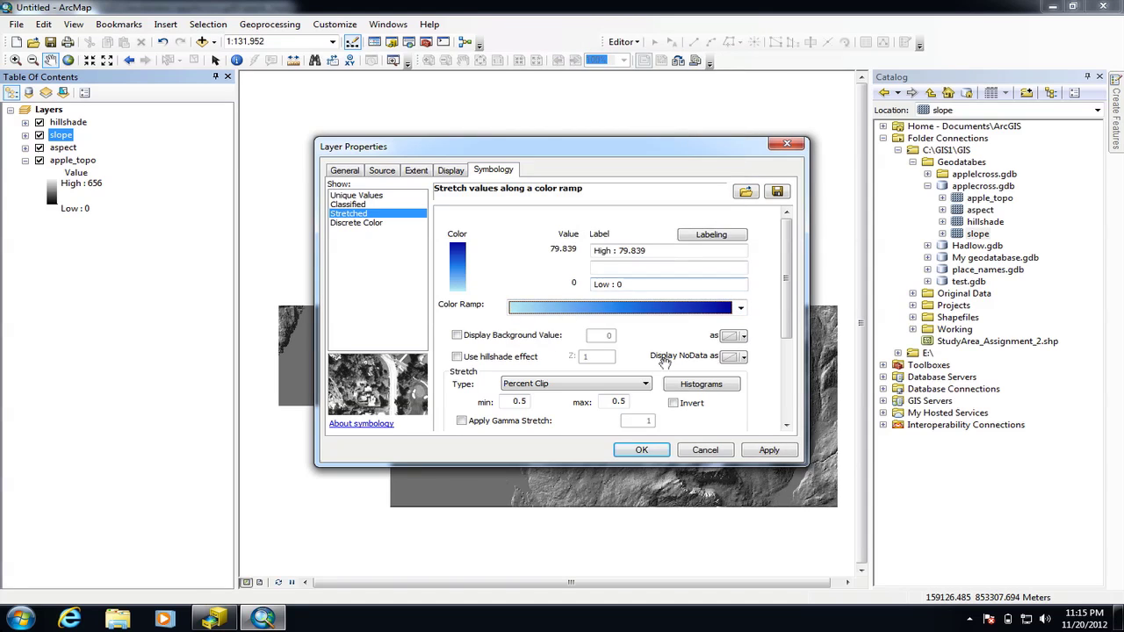
pyautogui.click(766, 450)
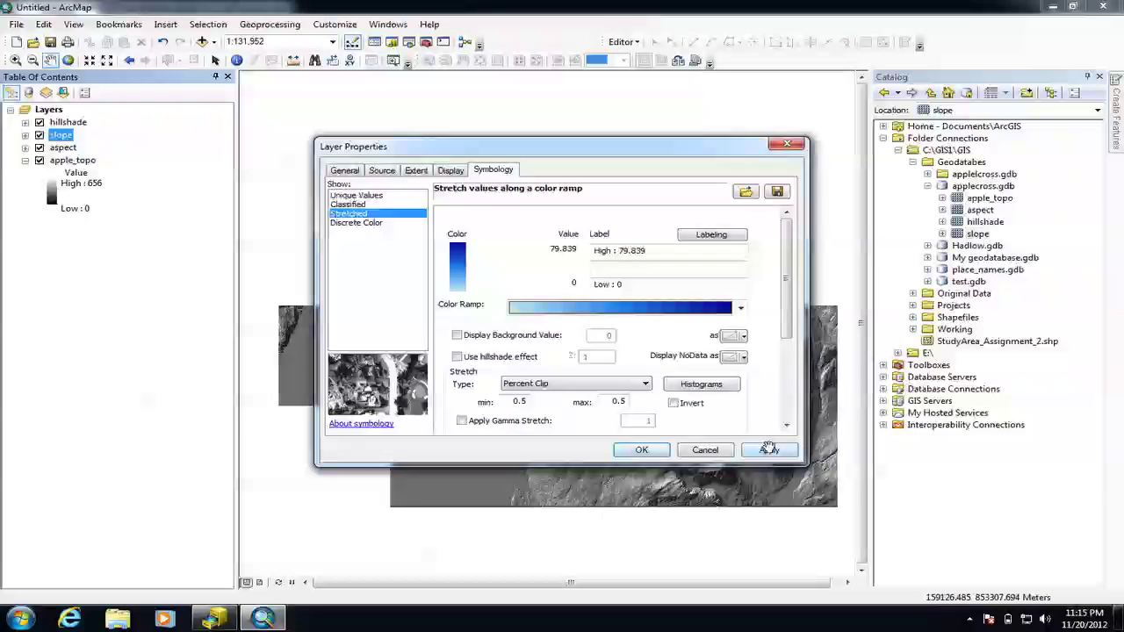
pyautogui.click(639, 449)
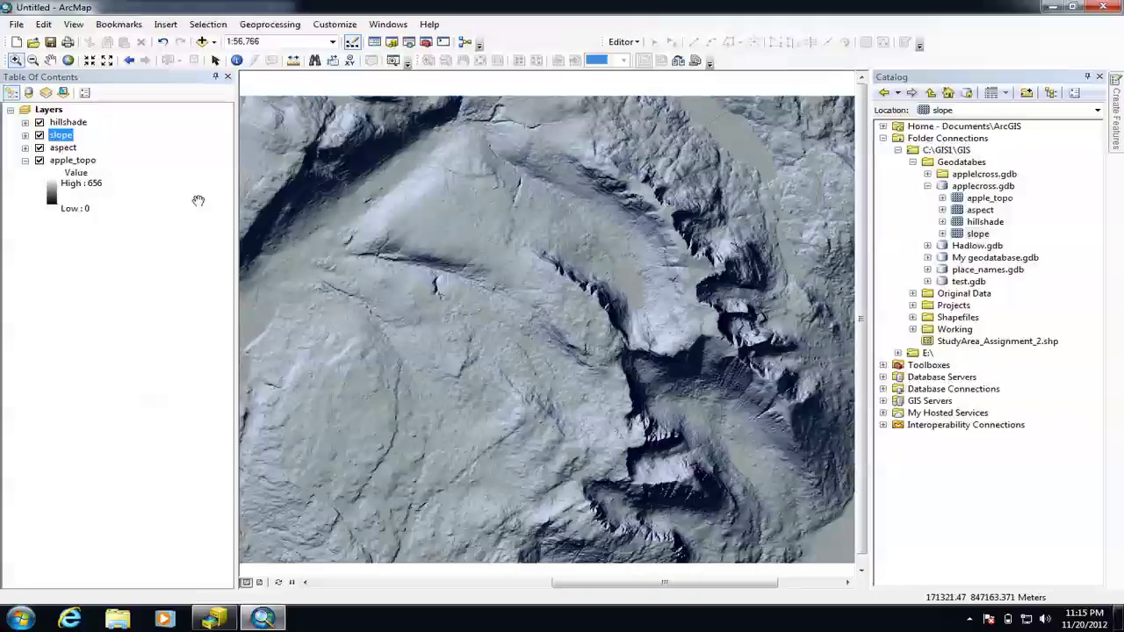
# Step: Switch off the aspect layer in the table of contents
pyautogui.click(57, 137)
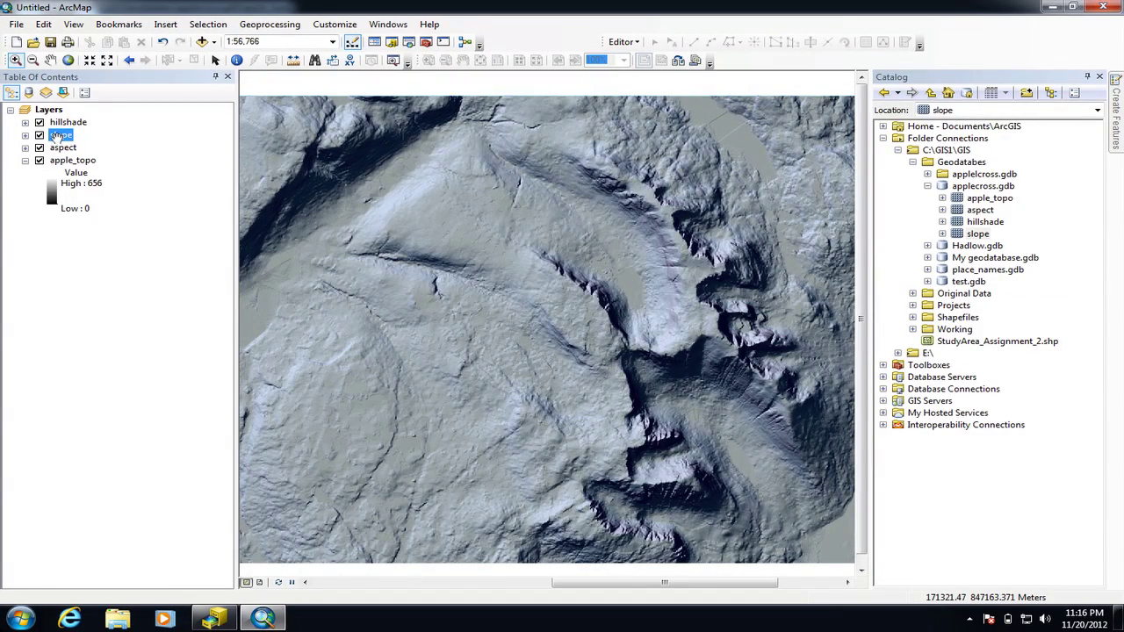
pyautogui.click(39, 147)
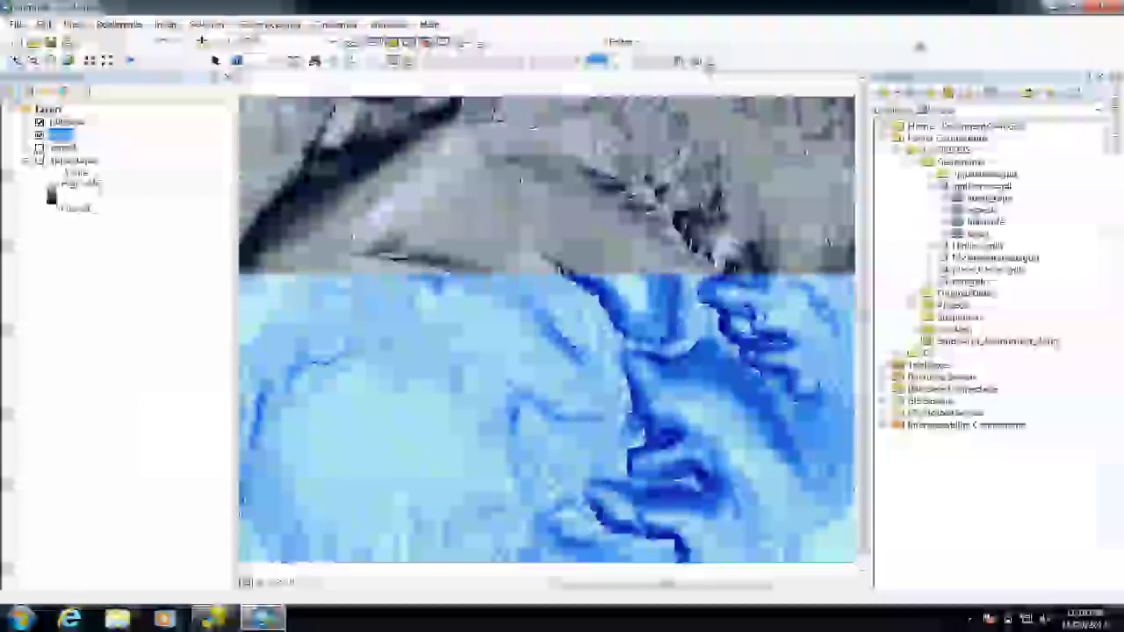